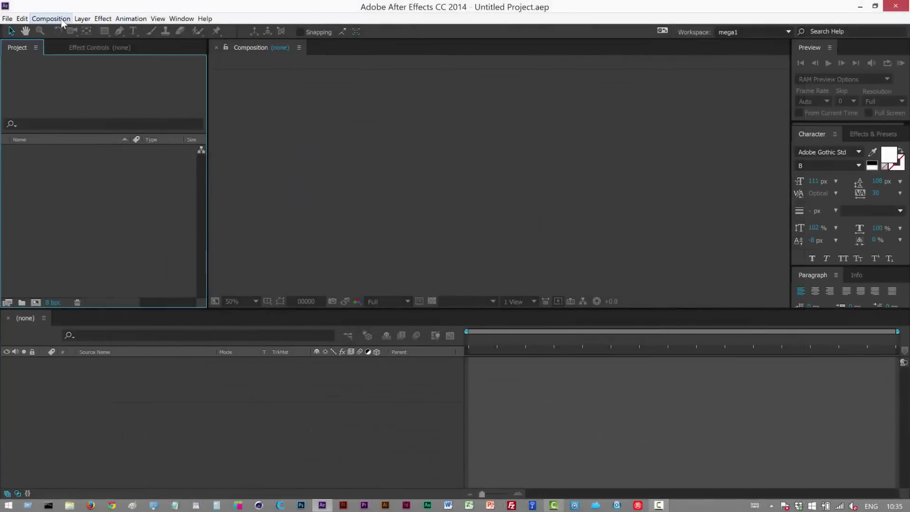
Create a new composition at 30 fps with a duration of 120 frames
click(51, 18)
click(60, 28)
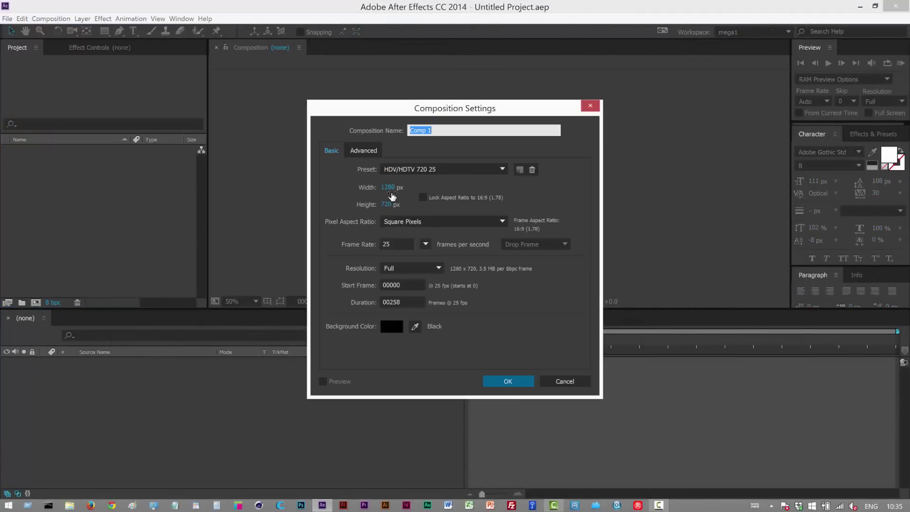
click(411, 244)
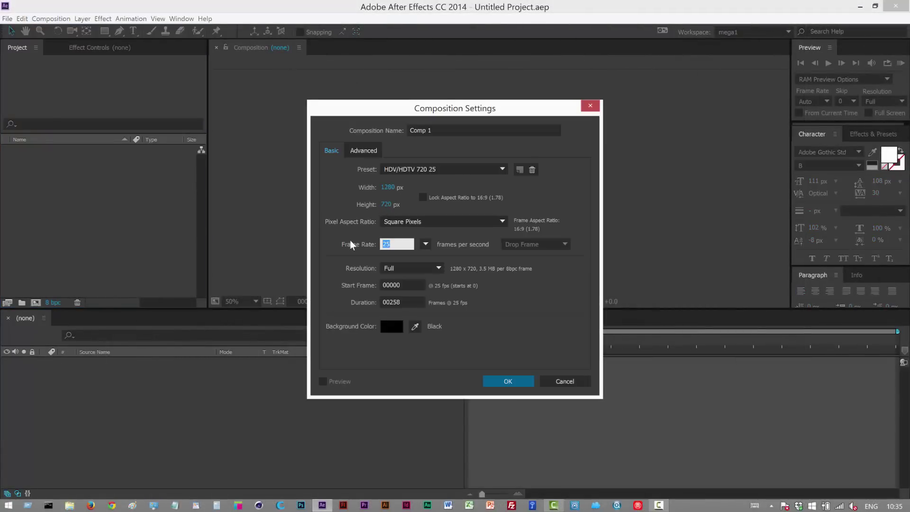
text(30)
click(405, 301)
text(120)
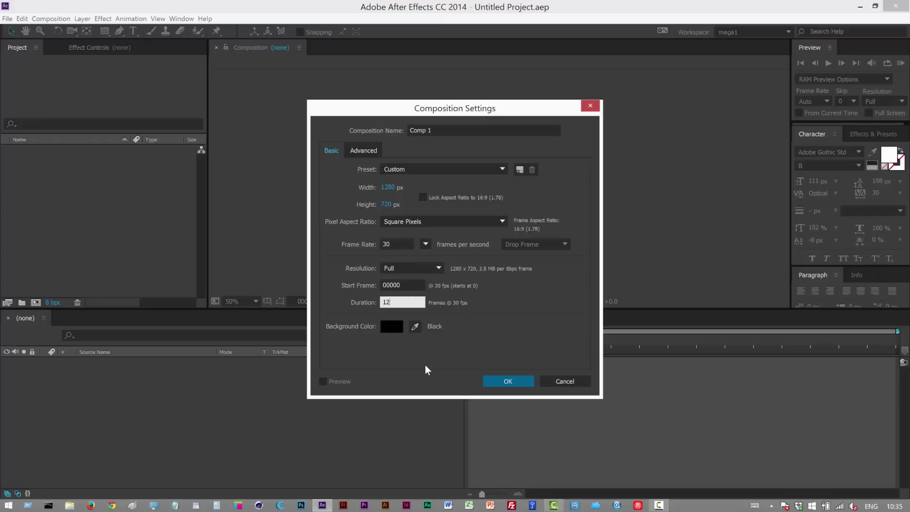
click(510, 381)
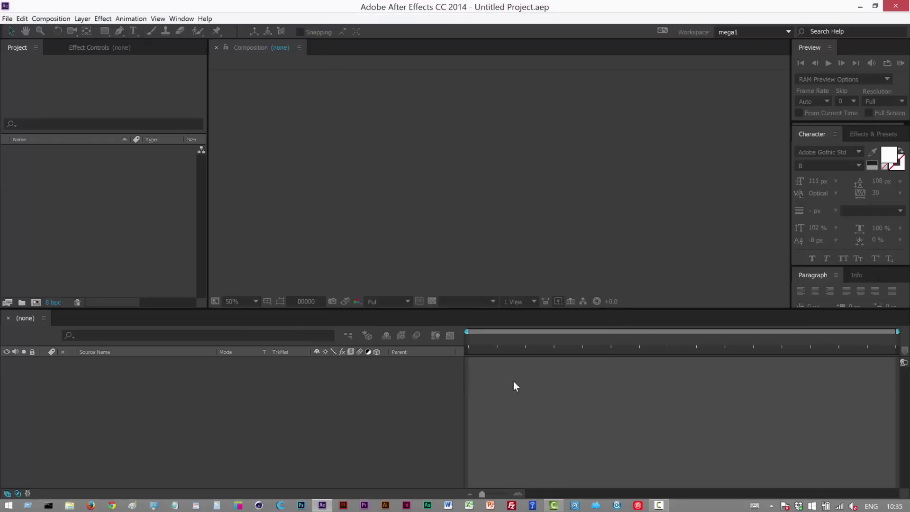
Set the viewer magnification to 100% and pick the Type tool
click(242, 301)
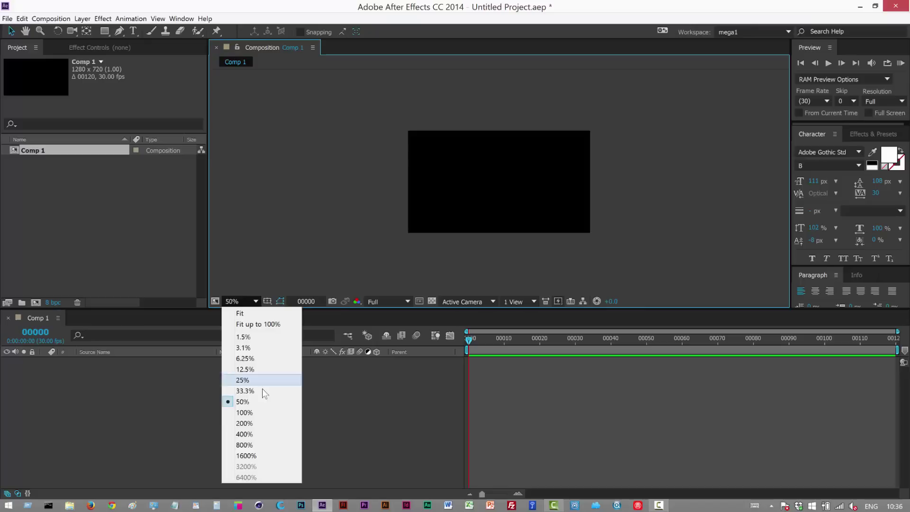
click(267, 410)
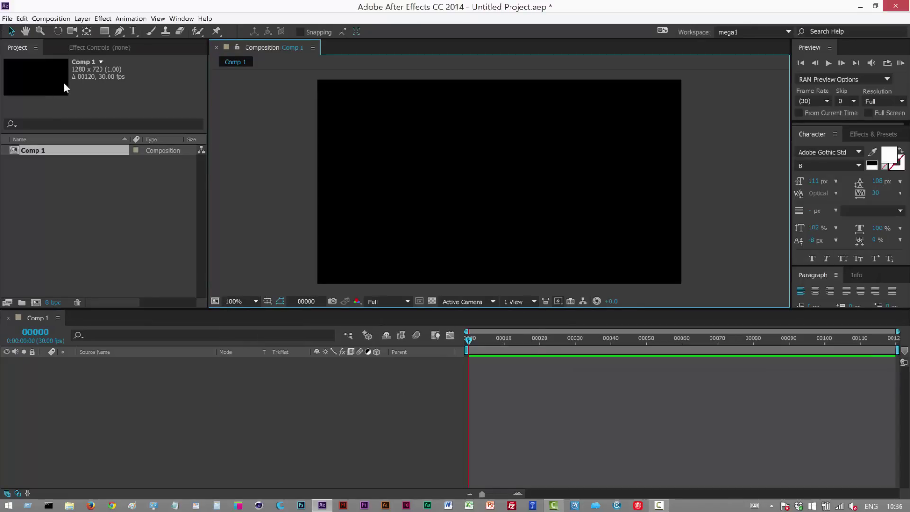
click(132, 31)
Type Jeffrey in the viewer and set its font to Freestyle Script
click(412, 182)
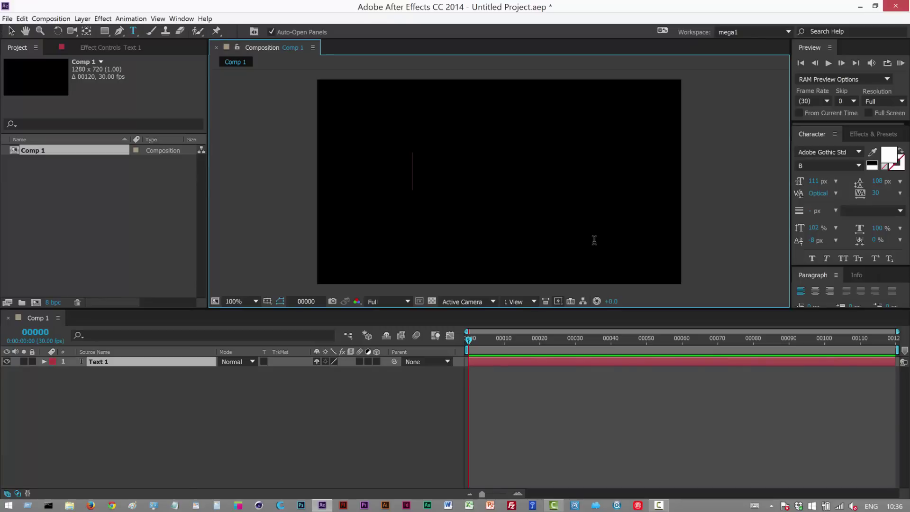
text(Jeffrey)
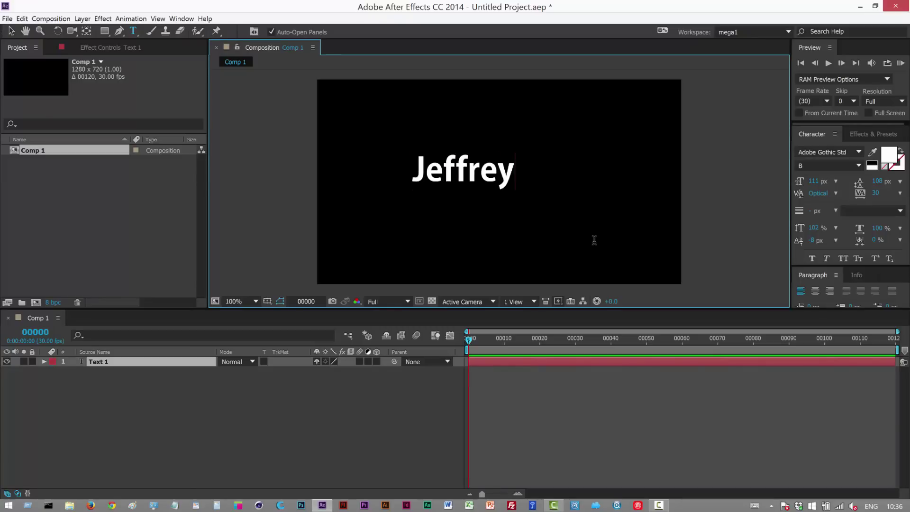
key(ctrl+a)
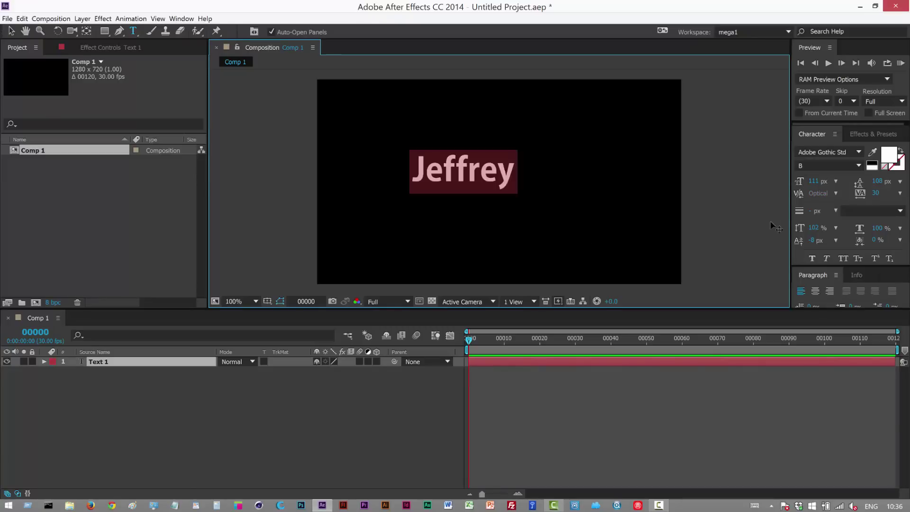
click(829, 151)
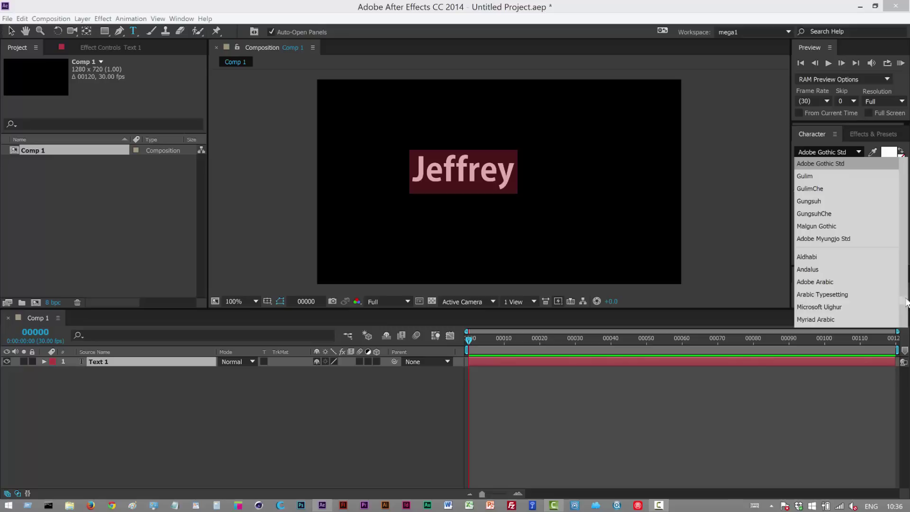
drag(906, 163, 907, 188)
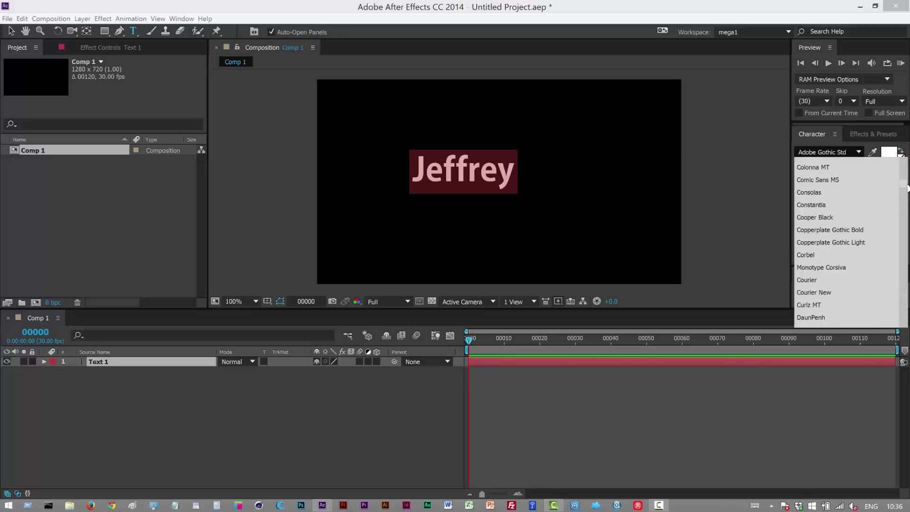
click(869, 180)
key(Down)
key(Down)
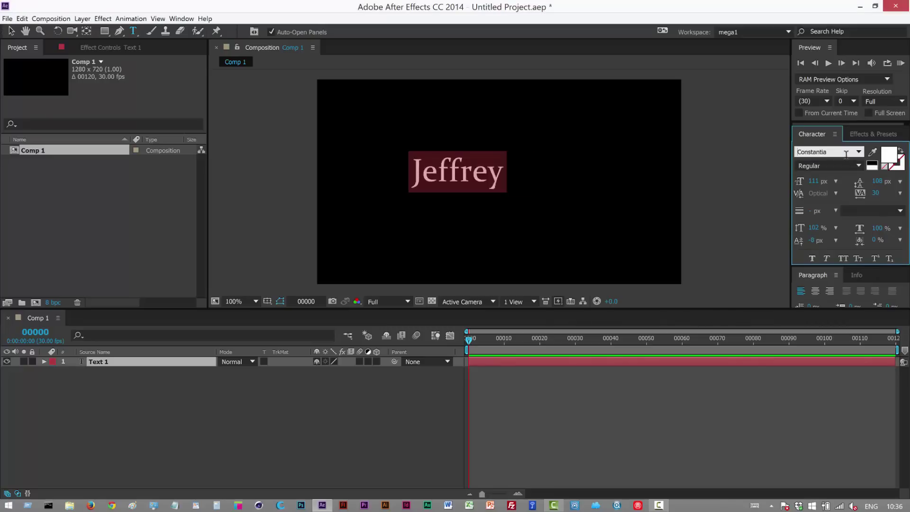
key(Down)
key(Down)
key(Down)
key(Down)
key(Down)
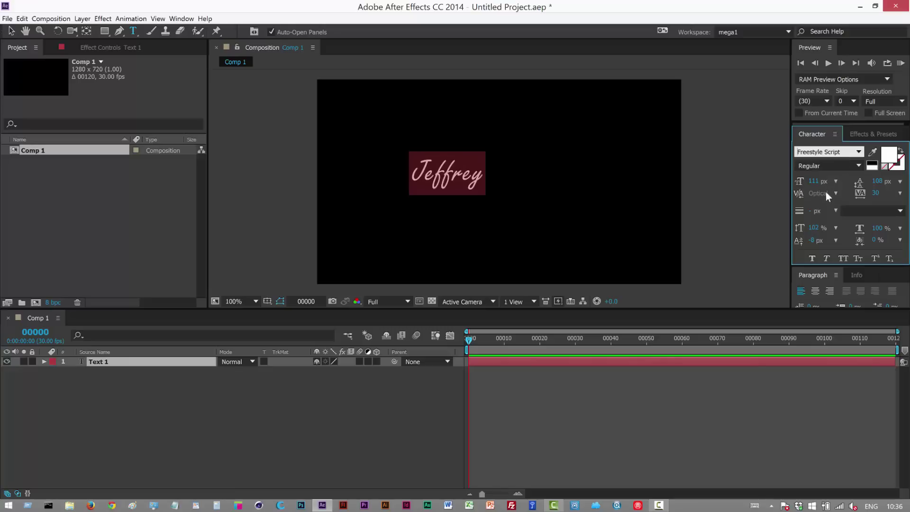
Enlarge Jeffrey to 274 px, nudge it down-left near centre, and lock the layer
drag(812, 183, 907, 183)
click(12, 31)
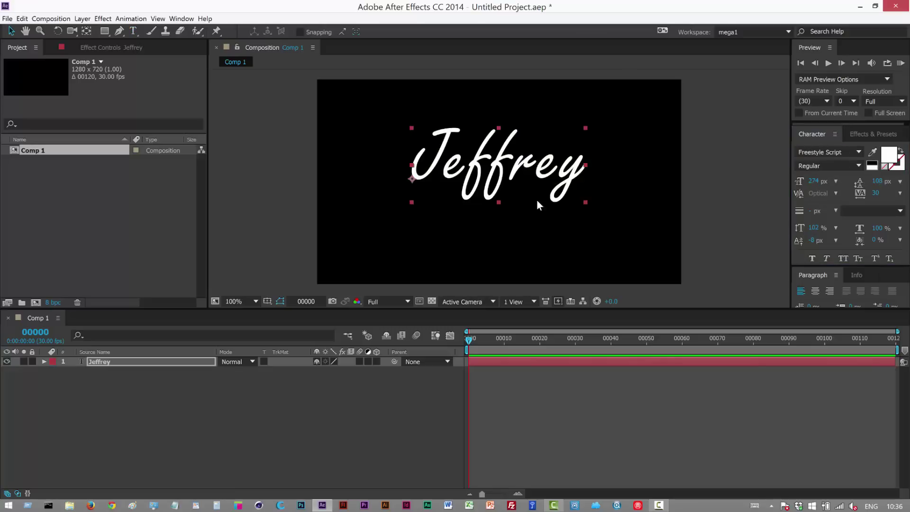
drag(524, 181, 517, 192)
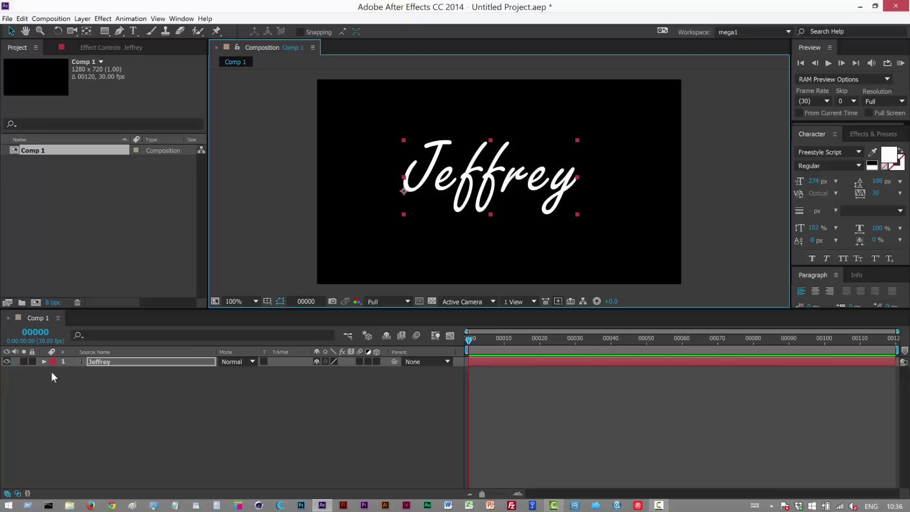
click(32, 360)
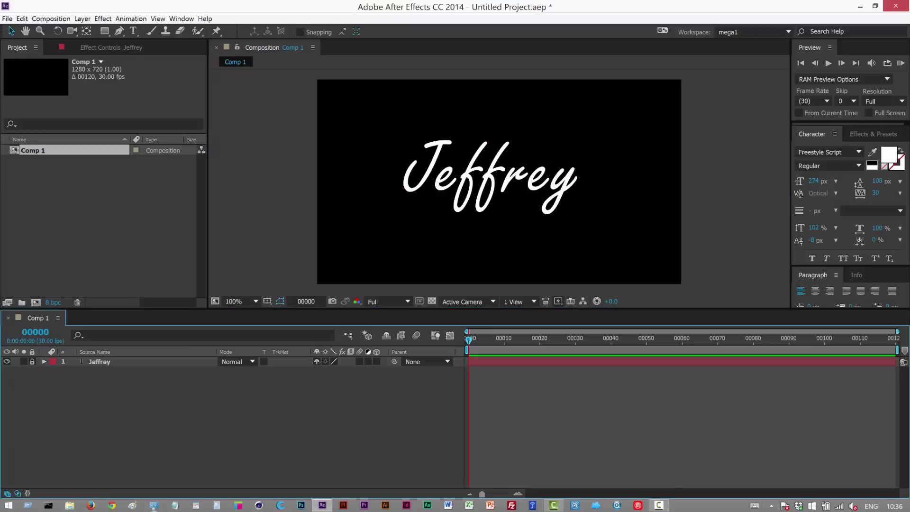
Show the Motion Sketch panel from the Window menu with Background enabled
click(181, 18)
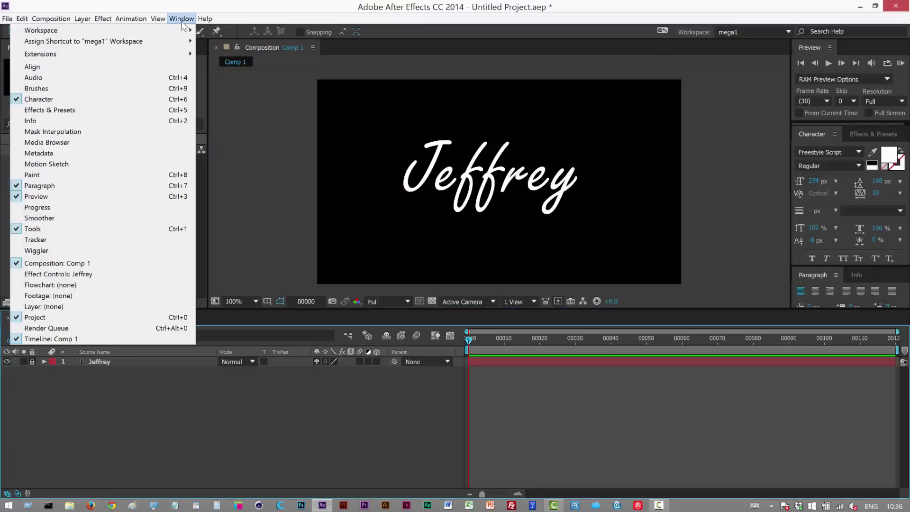
click(58, 165)
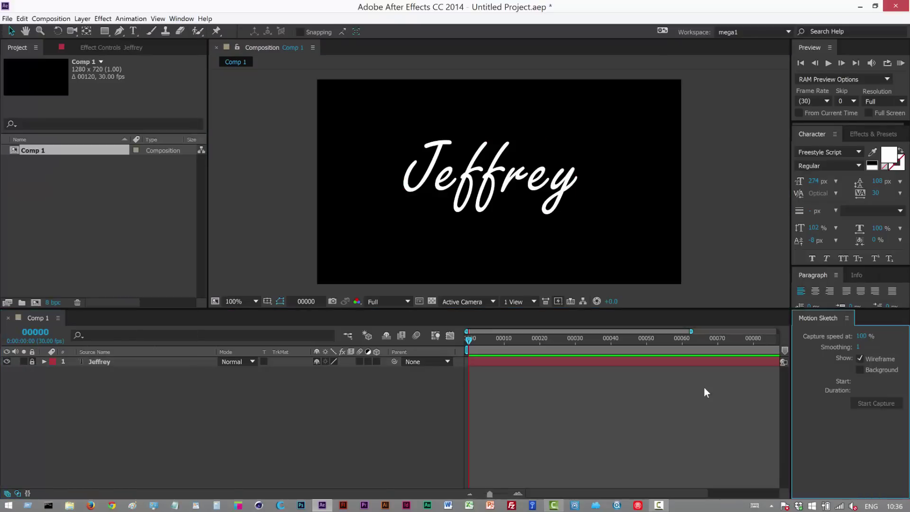
click(858, 369)
Add a Null Object layer and drag Null 1 to the composition's lower right
click(83, 19)
click(92, 24)
click(82, 18)
mouse_move(28, 28)
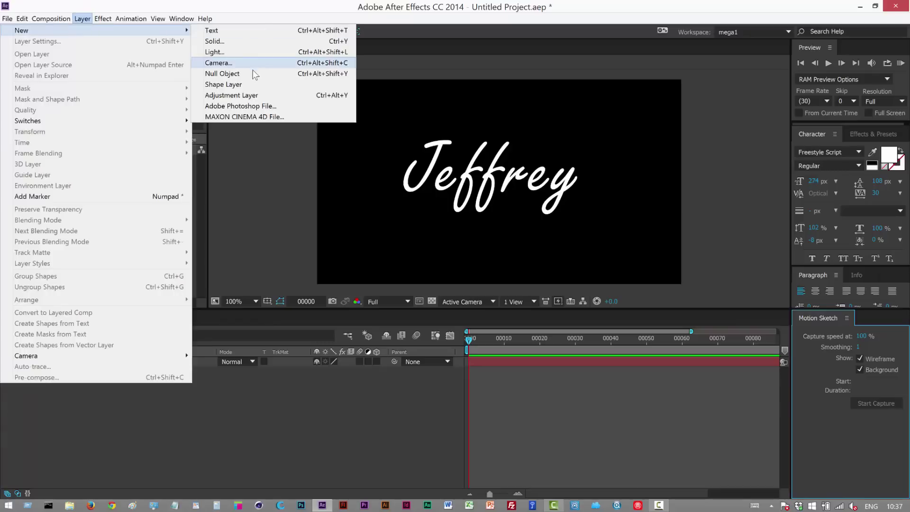
click(253, 73)
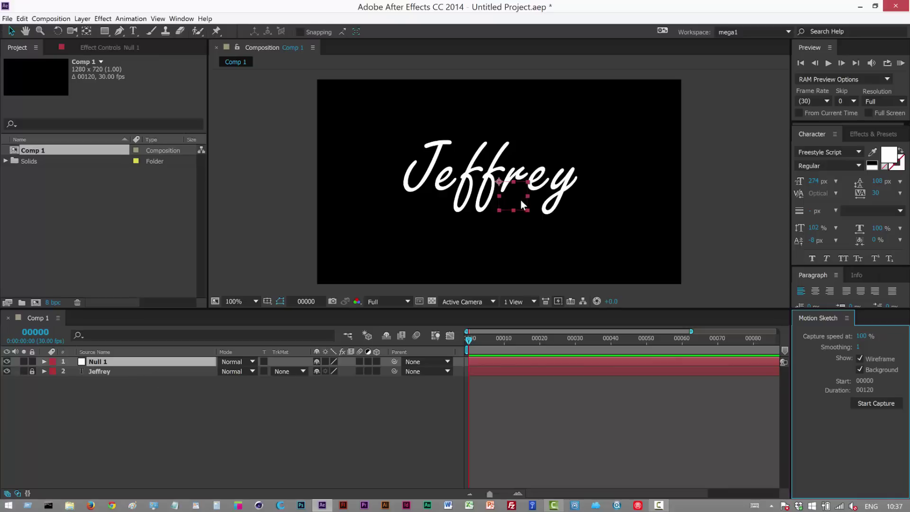
drag(524, 211, 649, 237)
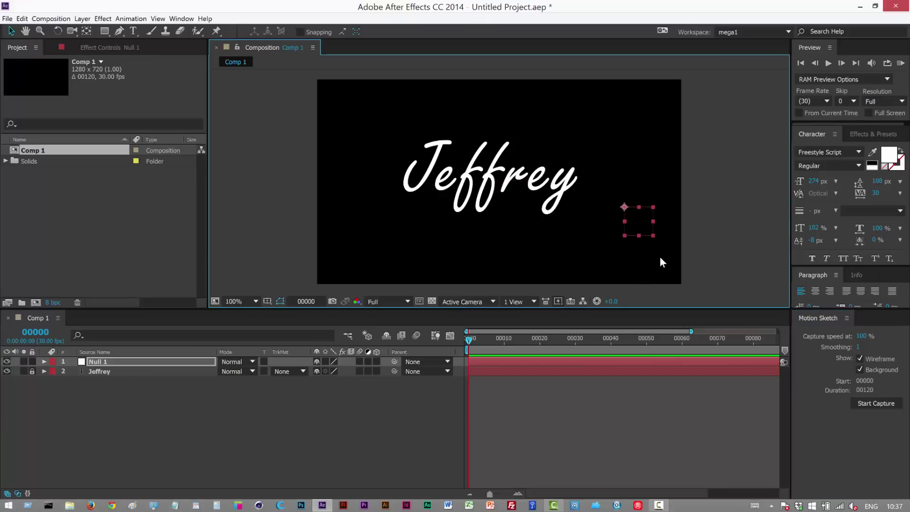
Capture, then recapture, Null 1's Motion Sketch path sweeping from the left across the lettering
click(872, 404)
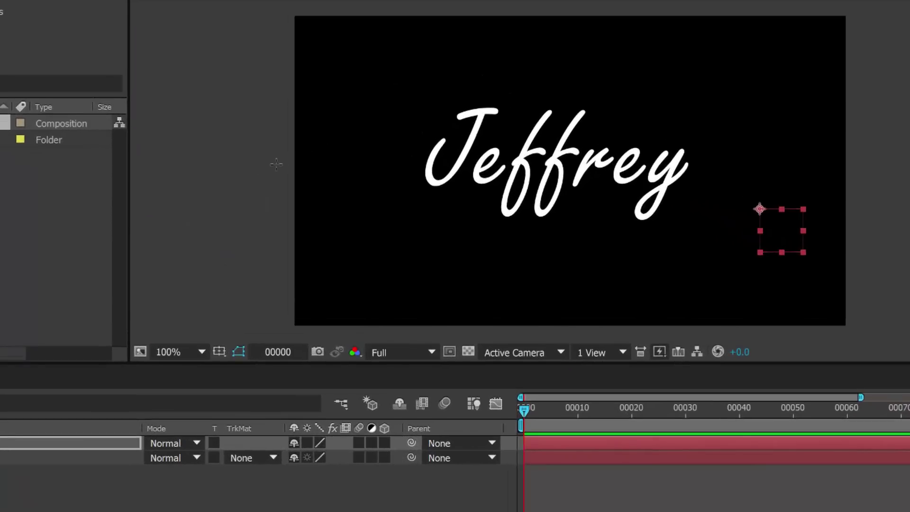
mouse_move(295, 172)
mouse_down()
mouse_move(387, 144)
mouse_move(425, 148)
mouse_move(429, 180)
mouse_move(502, 116)
mouse_move(481, 137)
mouse_move(498, 158)
mouse_move(488, 172)
mouse_move(498, 204)
mouse_up()
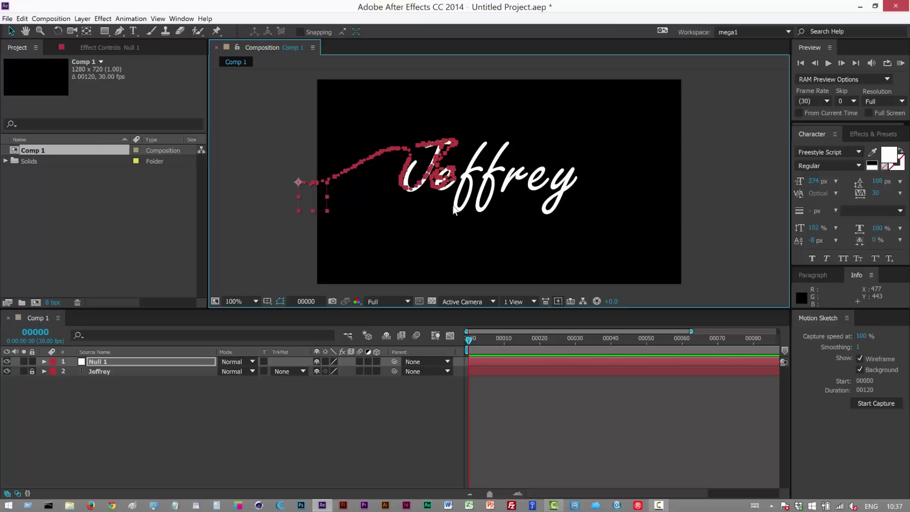
click(873, 404)
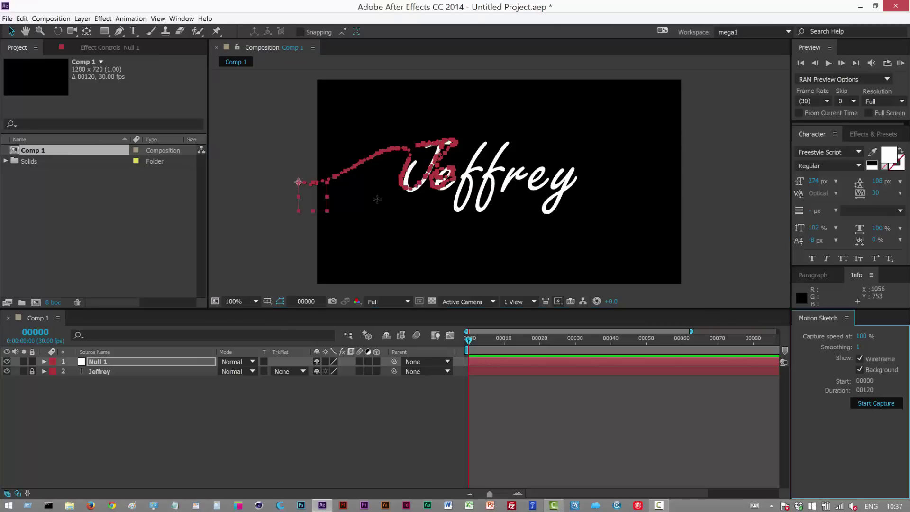
mouse_move(315, 171)
mouse_down()
mouse_move(382, 148)
mouse_move(416, 157)
mouse_move(406, 184)
mouse_move(439, 143)
mouse_move(430, 144)
mouse_move(440, 171)
mouse_move(452, 168)
mouse_move(451, 186)
mouse_move(490, 146)
mouse_move(450, 203)
mouse_move(469, 178)
mouse_move(473, 194)
mouse_move(509, 186)
mouse_up()
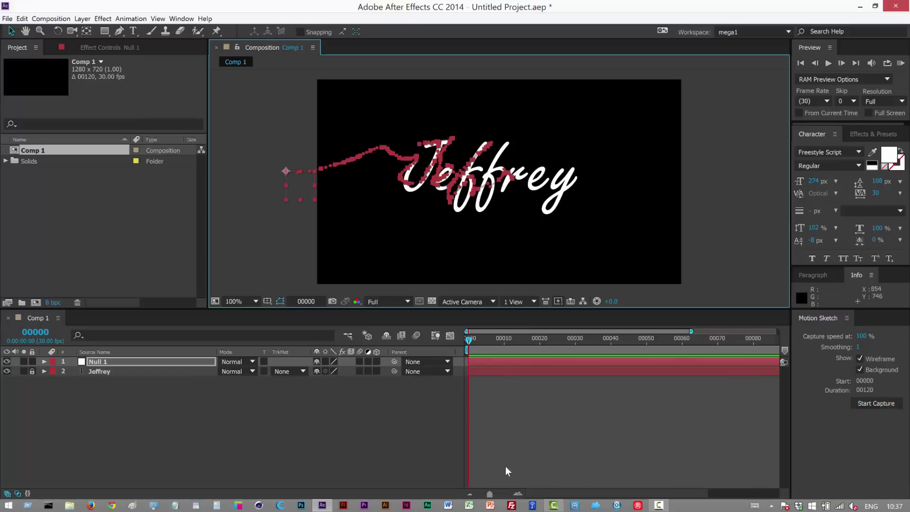
drag(484, 497, 476, 496)
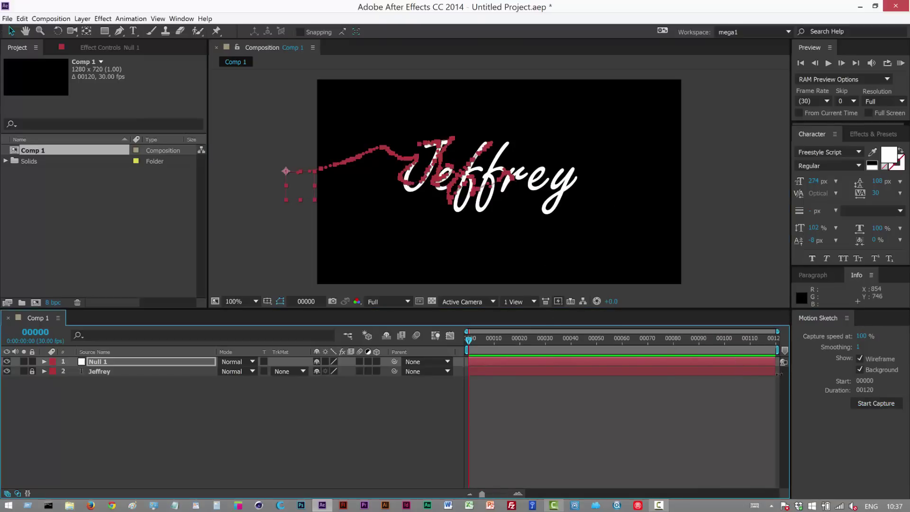
Change the composition duration to 350 frames in Composition Settings
right_click(39, 320)
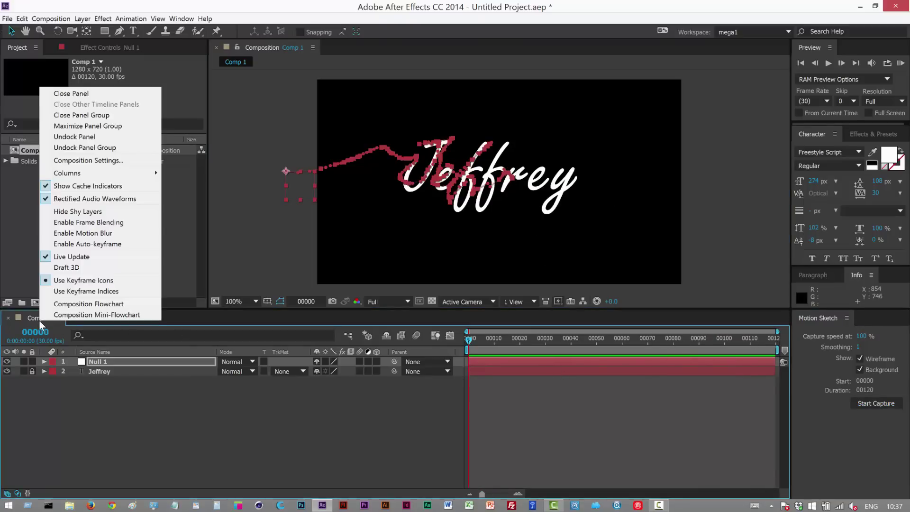
click(123, 160)
click(407, 302)
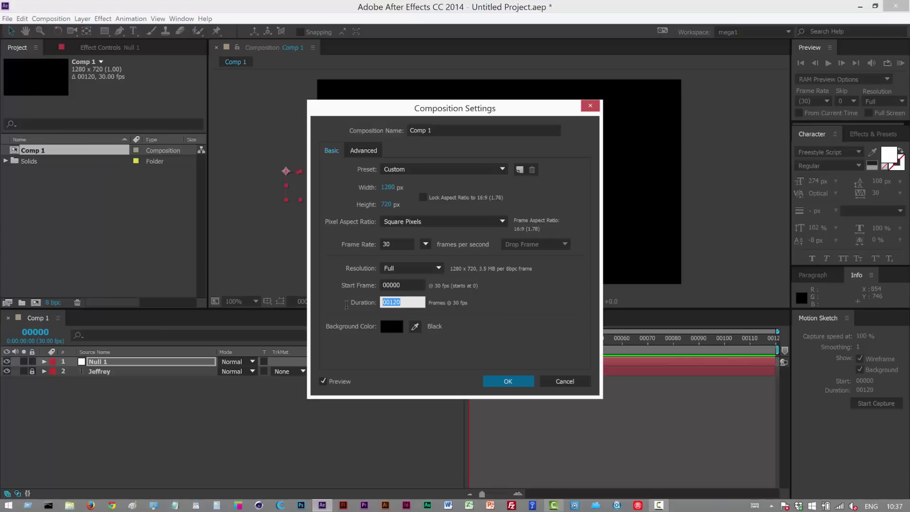
text(350)
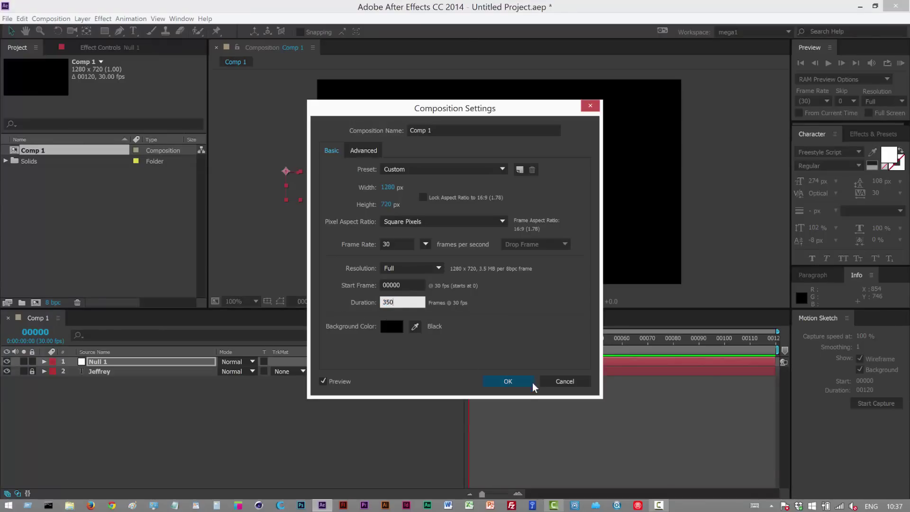
click(521, 382)
drag(497, 495, 480, 495)
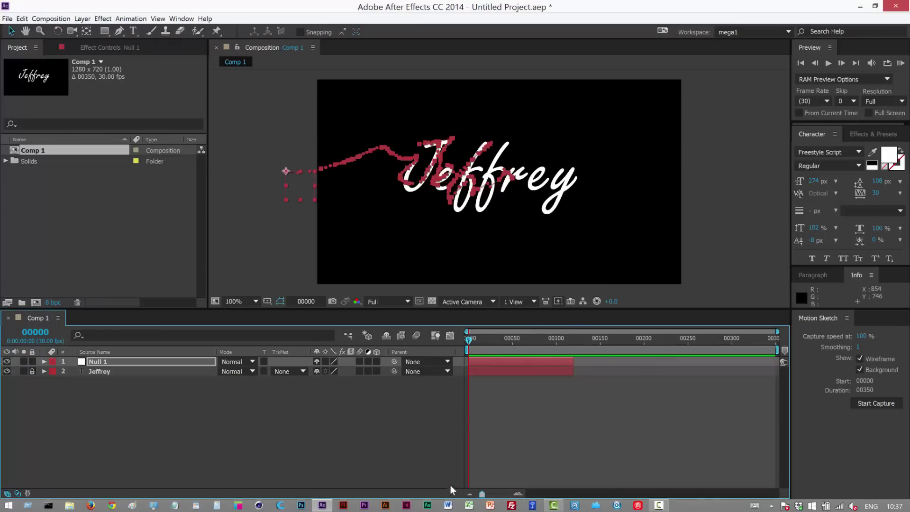
Unlock Jeffrey and stretch both Null 1 and Jeffrey layers to the 350-frame end
drag(574, 359, 776, 361)
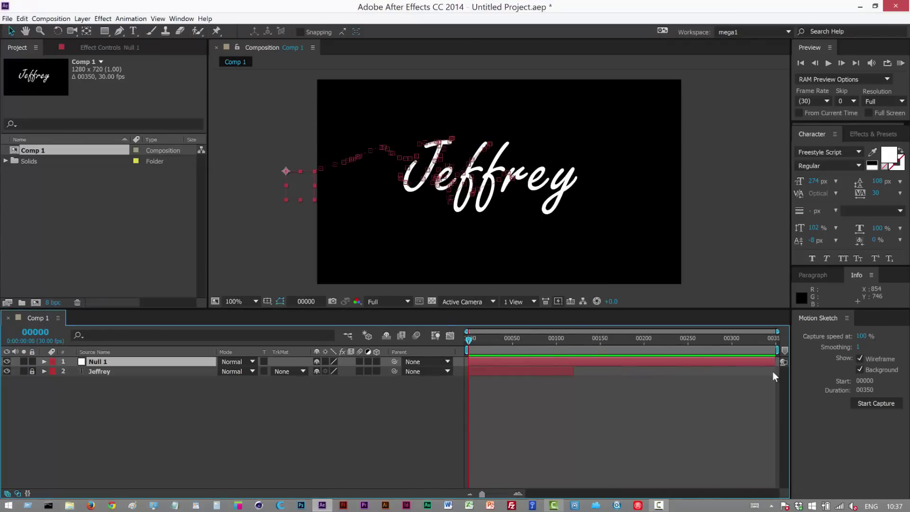
drag(573, 372, 724, 372)
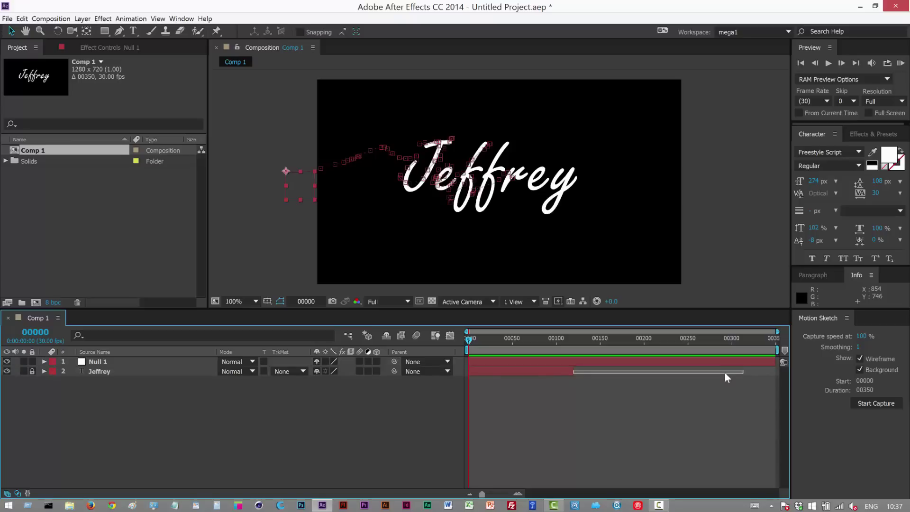
click(30, 371)
click(24, 370)
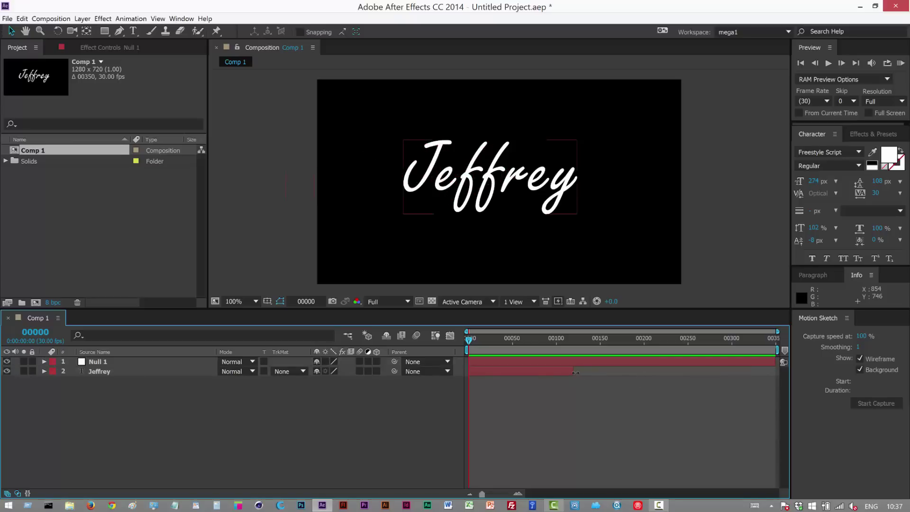
drag(574, 372, 777, 374)
Relock Jeffrey and recapture Null 1's Motion Sketch by tracing over the Jeffrey letters
click(32, 371)
click(98, 363)
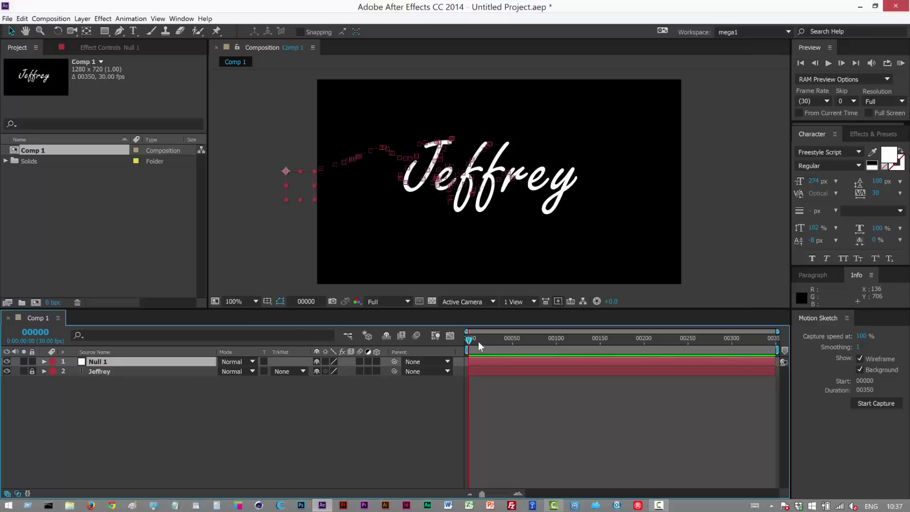
click(876, 403)
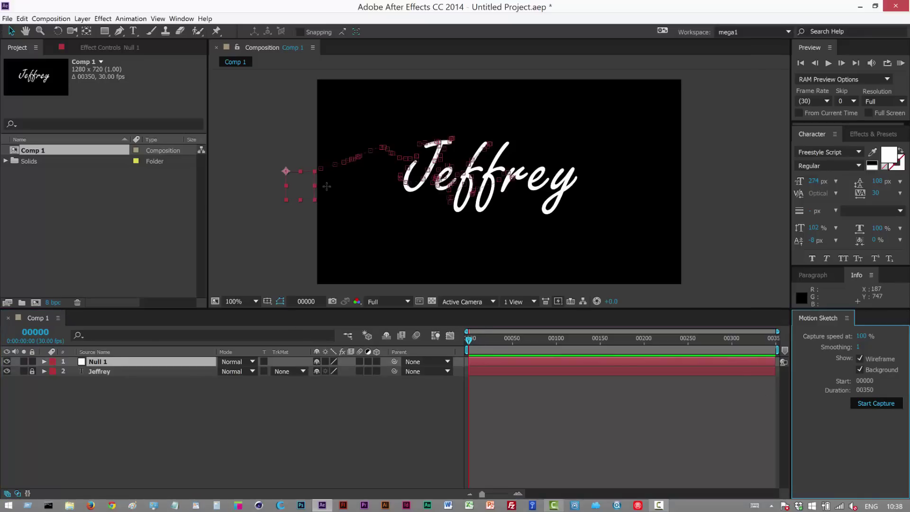
mouse_move(303, 209)
mouse_down()
mouse_move(391, 157)
mouse_move(406, 165)
mouse_move(409, 190)
mouse_move(443, 146)
mouse_move(422, 146)
mouse_move(451, 141)
mouse_move(440, 167)
mouse_move(459, 170)
mouse_move(441, 184)
mouse_move(466, 174)
mouse_move(490, 142)
mouse_move(451, 199)
mouse_move(494, 160)
mouse_move(473, 190)
mouse_move(521, 169)
mouse_move(553, 175)
mouse_move(530, 184)
mouse_move(548, 178)
mouse_move(553, 213)
mouse_up()
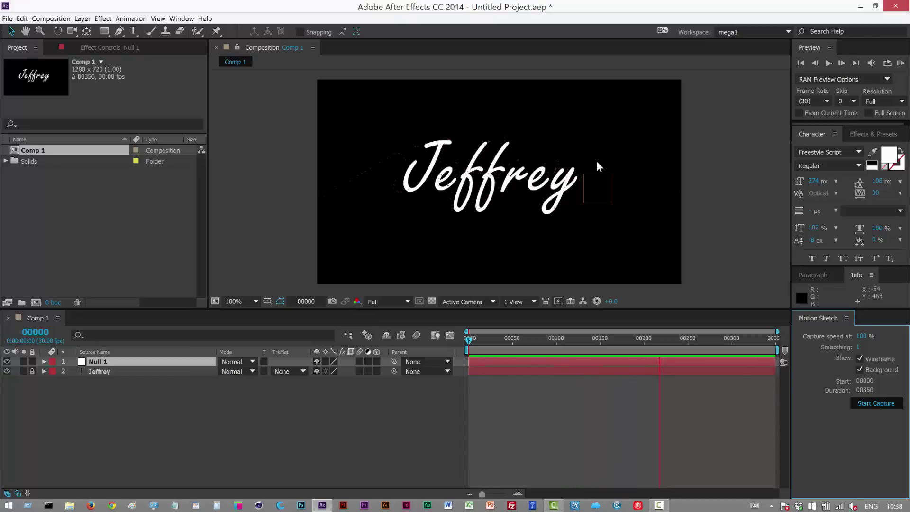
drag(597, 162, 648, 153)
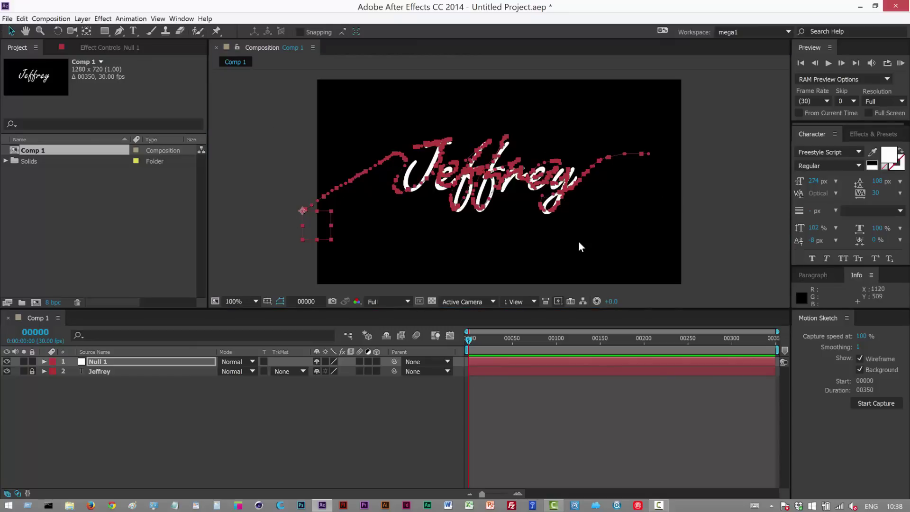
Hide the Jeffrey text layer and scrub the timeline to preview Null 1's path
click(6, 371)
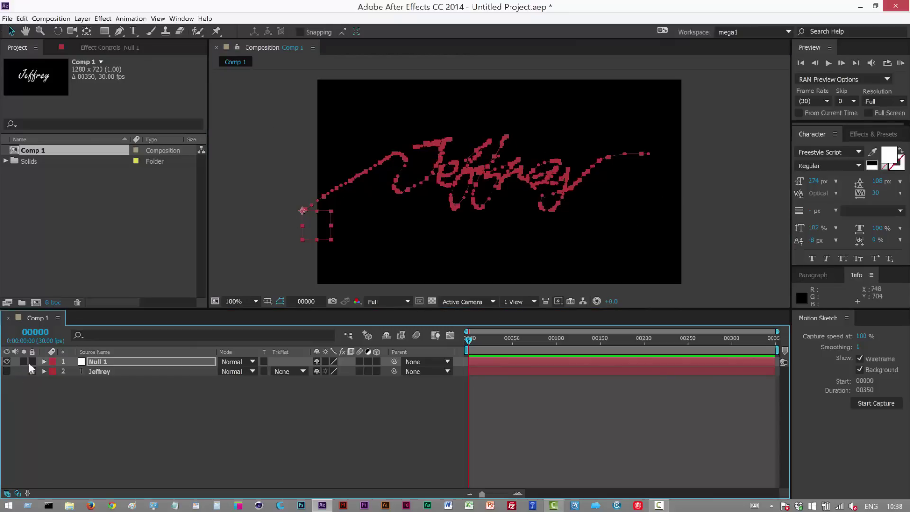
drag(468, 340, 557, 380)
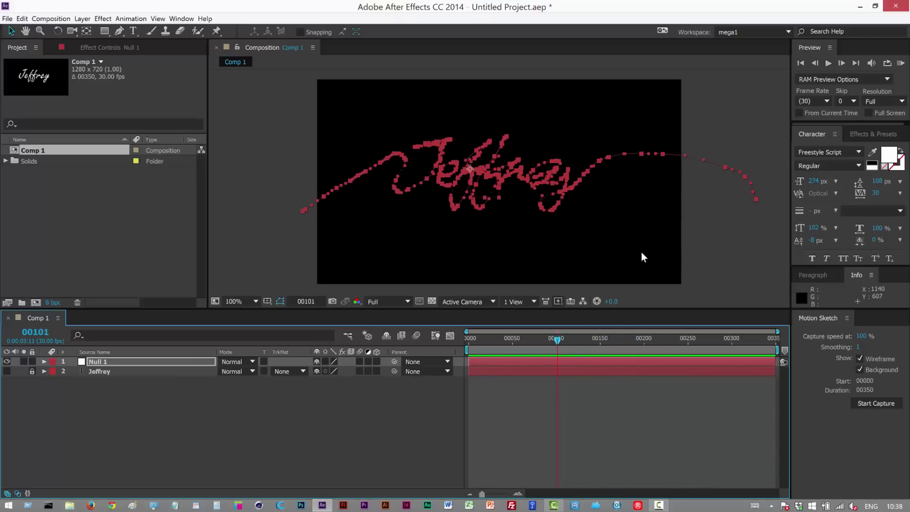
Create a new solid layer named part
click(82, 19)
mouse_move(90, 33)
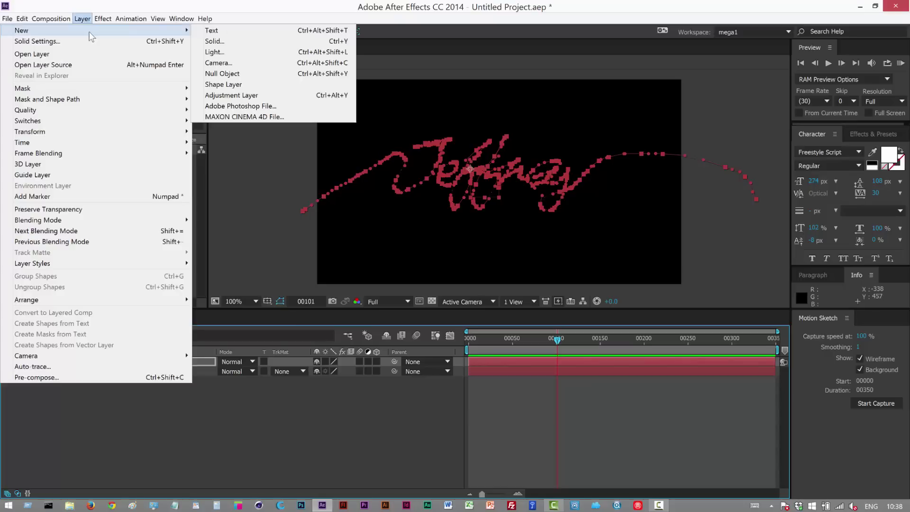
click(234, 41)
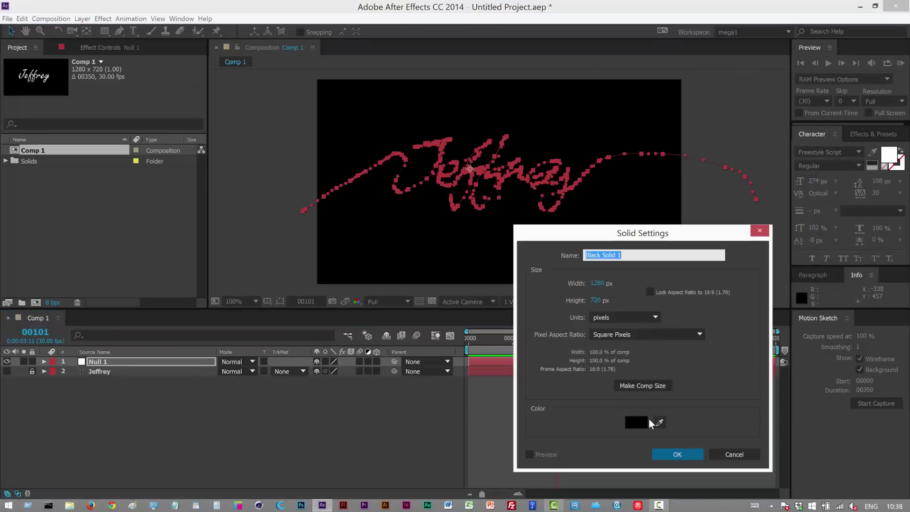
text(part)
click(690, 453)
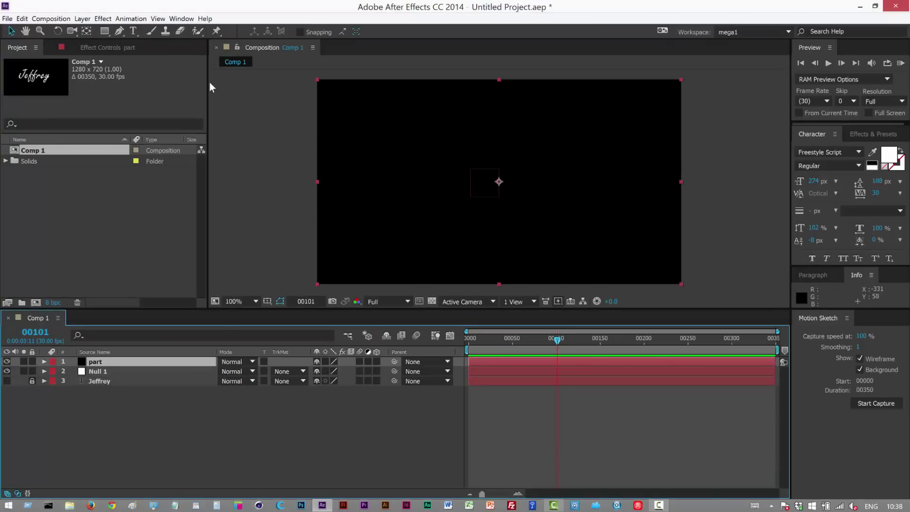
Apply Trapcode Particular to the part layer and scrub to preview the particles
click(103, 18)
mouse_move(100, 290)
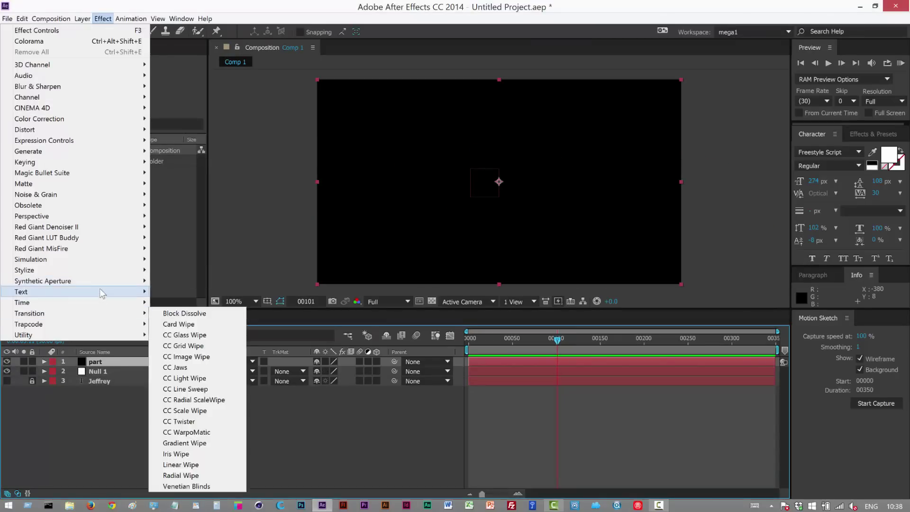
mouse_move(101, 325)
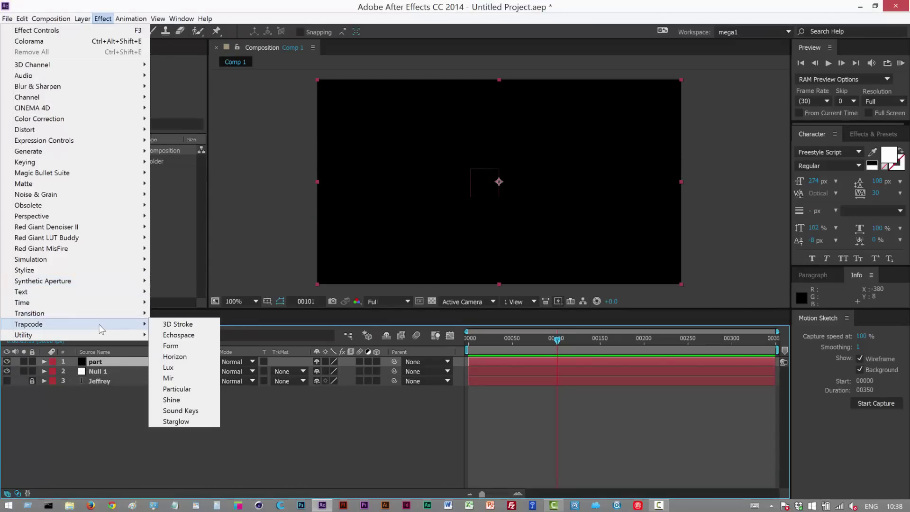
click(191, 390)
drag(496, 340, 571, 362)
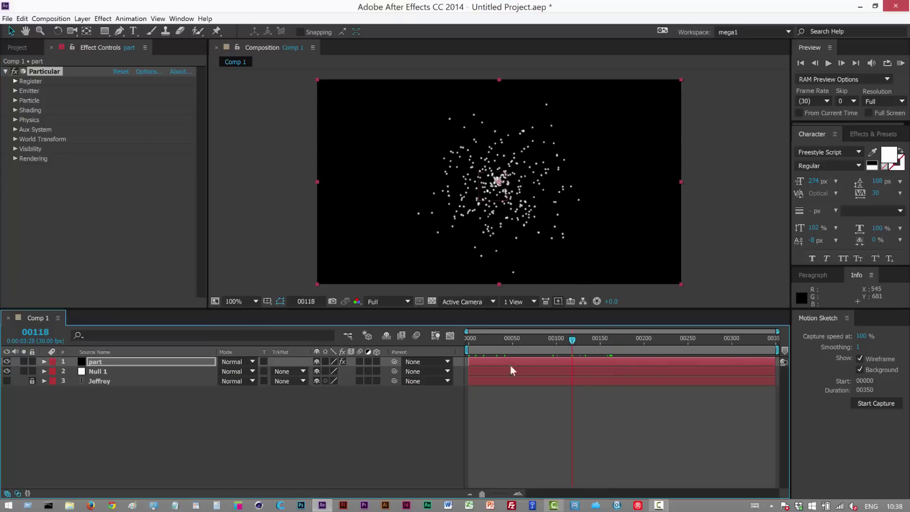
Pickwhip an expression linking Particular's emitter Position XY to Null 1's Position
click(482, 339)
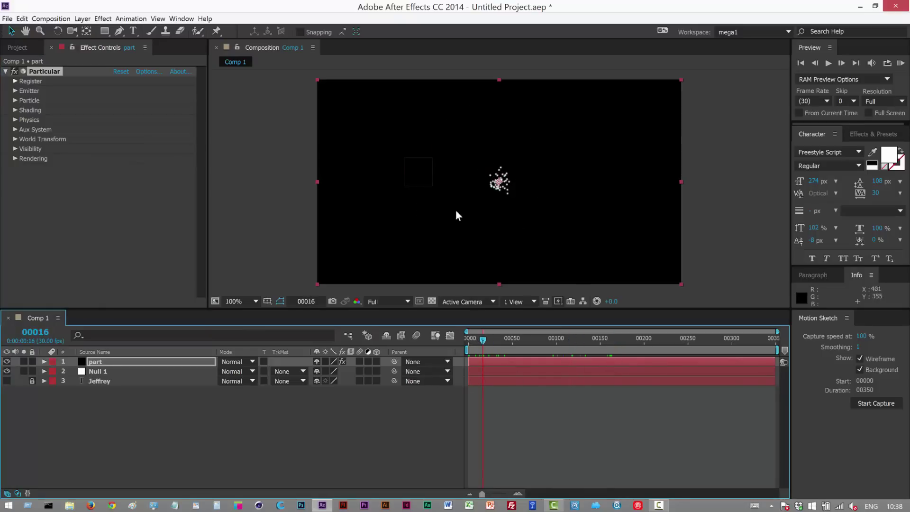
click(13, 114)
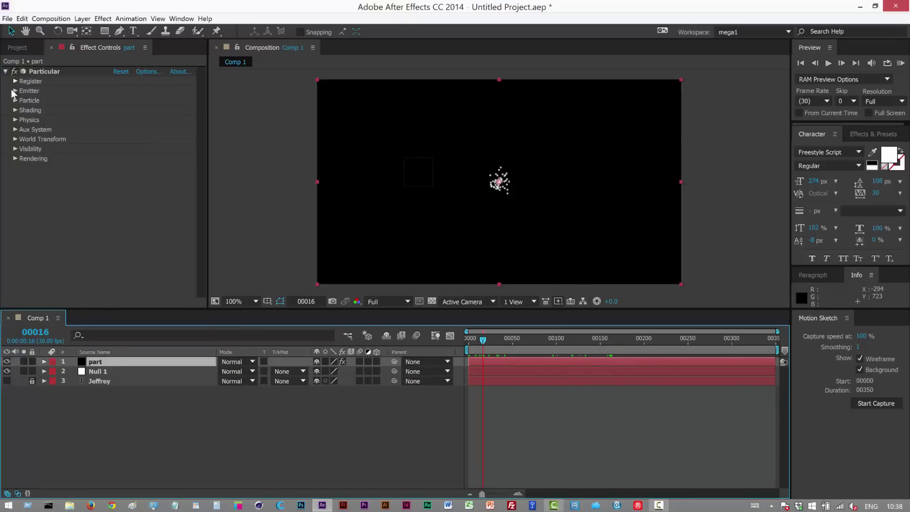
click(15, 90)
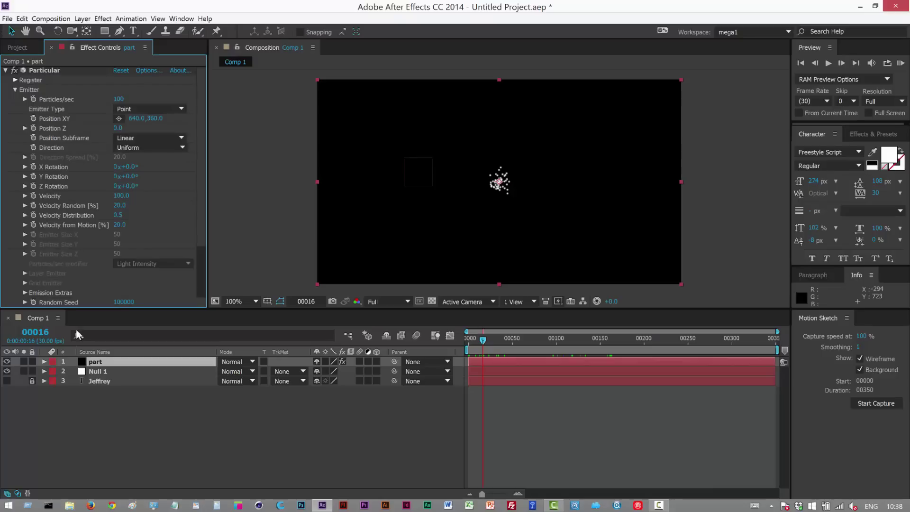
click(98, 372)
key(p)
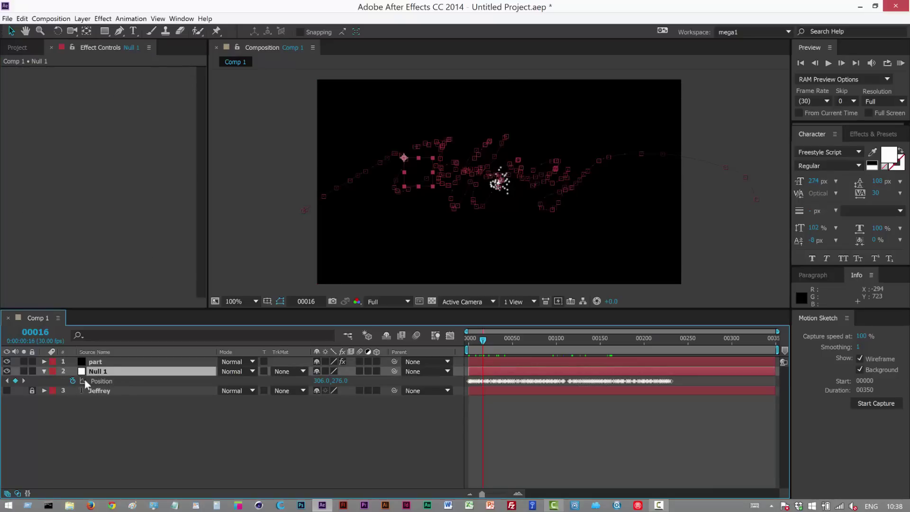
click(98, 362)
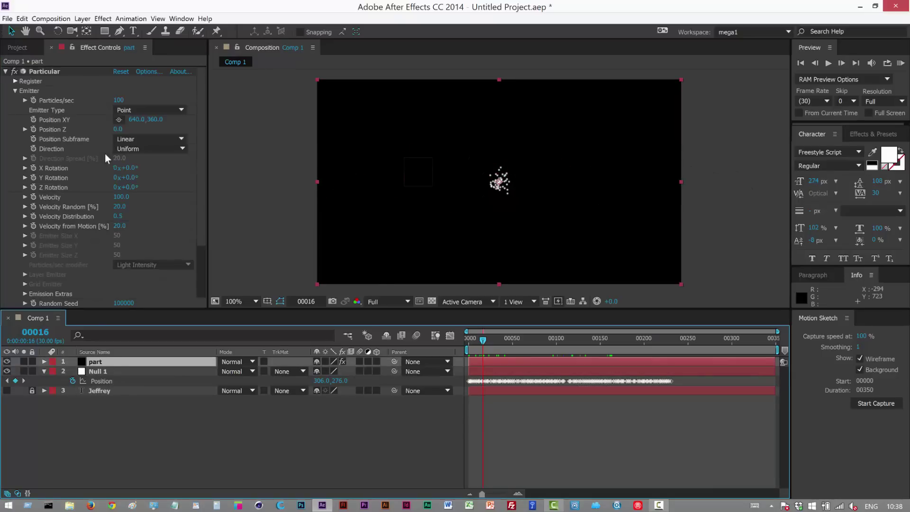
alt+click(33, 120)
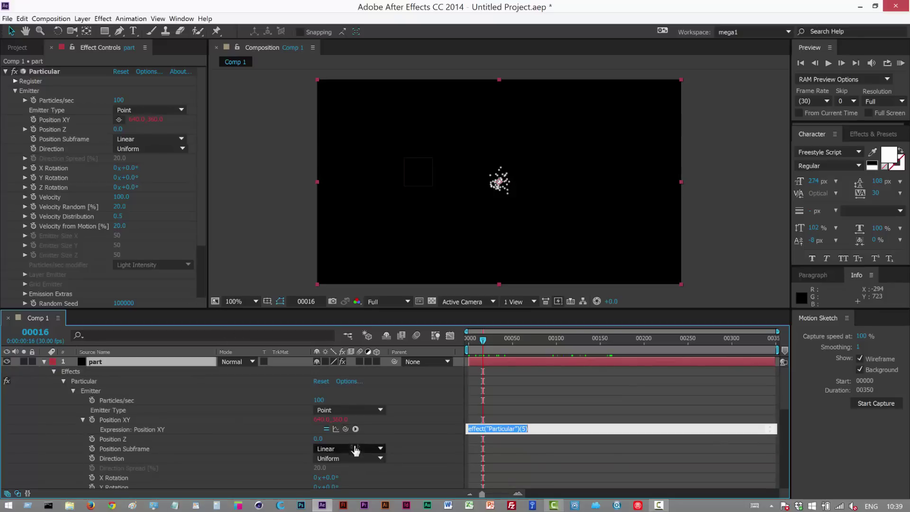
drag(345, 429, 113, 472)
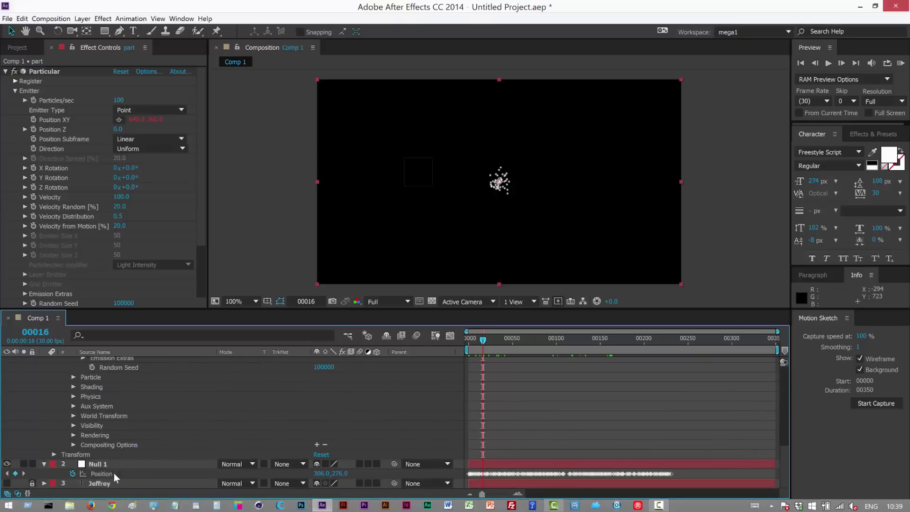
Link Particular's emitter Position XY to Null 1's Position, then zero Velocity, Velocity Random and Distribution
click(241, 228)
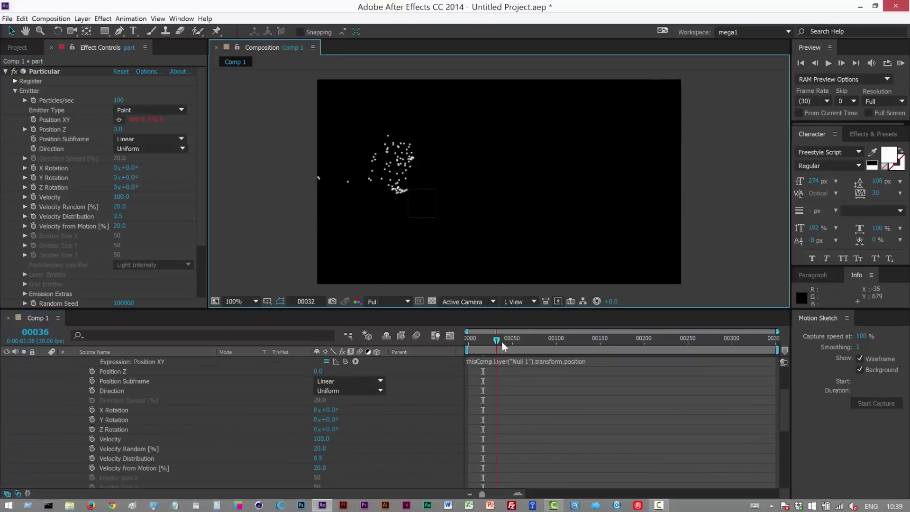
drag(549, 345, 630, 349)
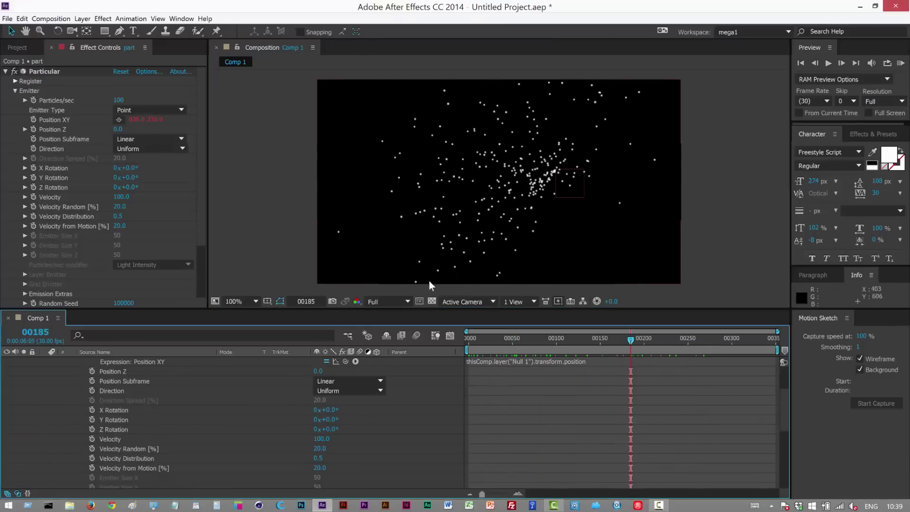
click(121, 196)
key(Return)
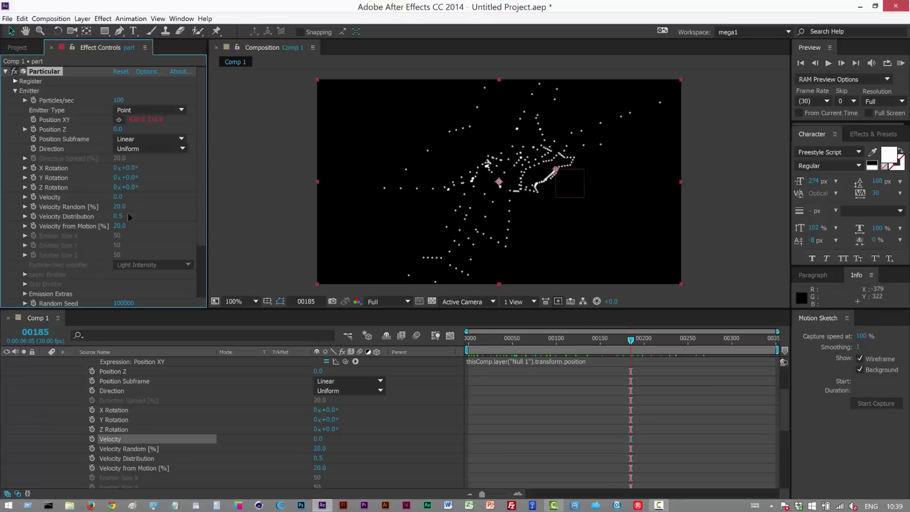
text(0)
key(Return)
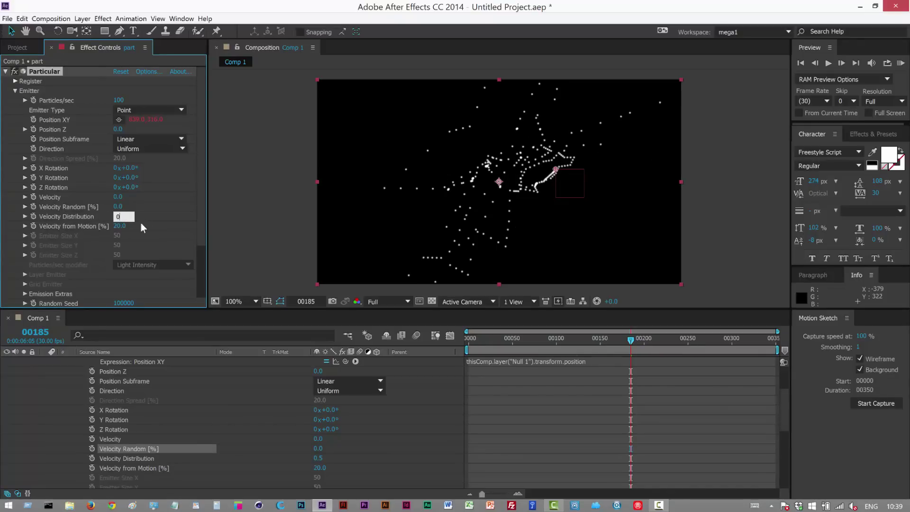
key(Return)
Set Velocity from Motion to 1 and preview the dotted trail growing along the lettering
drag(478, 346, 537, 345)
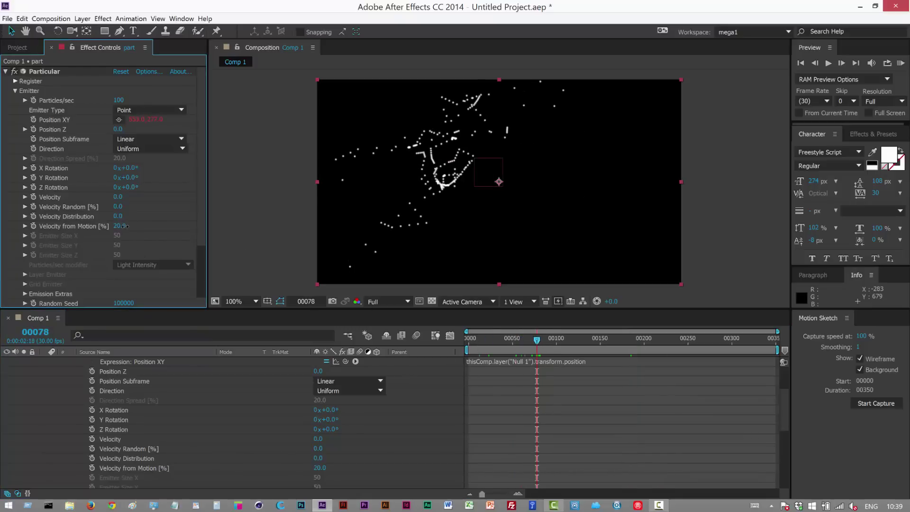
text(1)
key(Return)
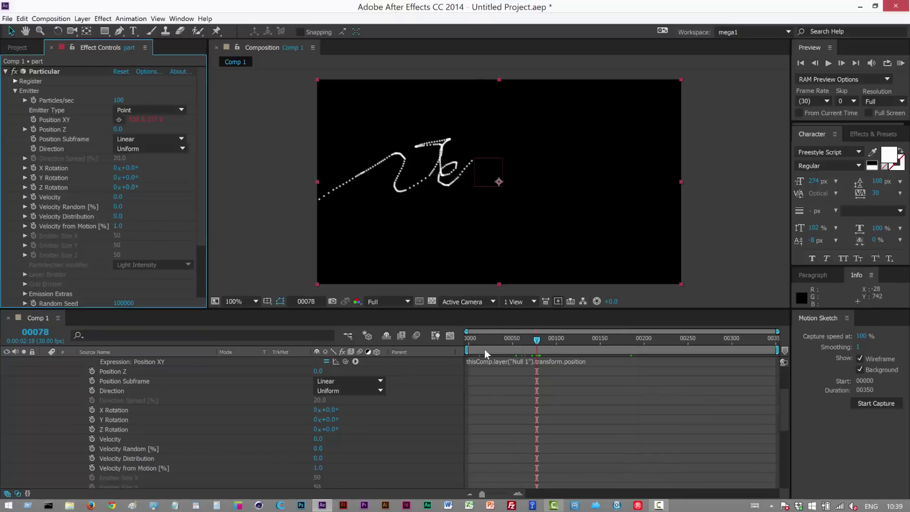
drag(479, 344, 545, 341)
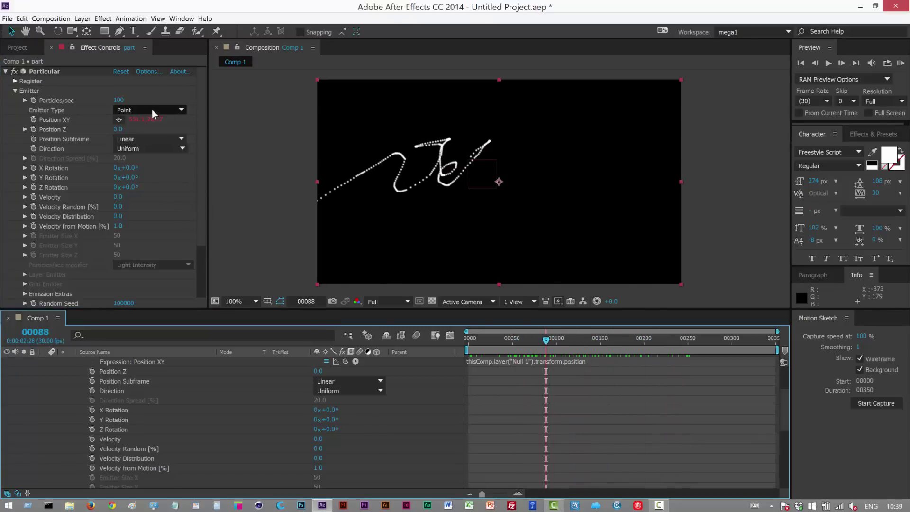
Raise emission to 300 particles/sec and switch to Streaklet particles at Size 12
mouse_move(118, 100)
mouse_down()
mouse_move(144, 101)
mouse_move(135, 102)
mouse_up()
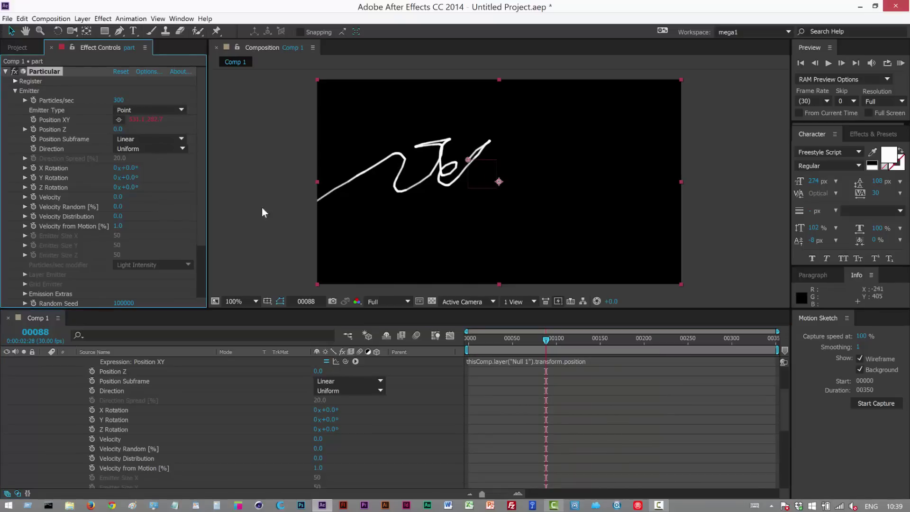
scroll(202, 153, down, 3)
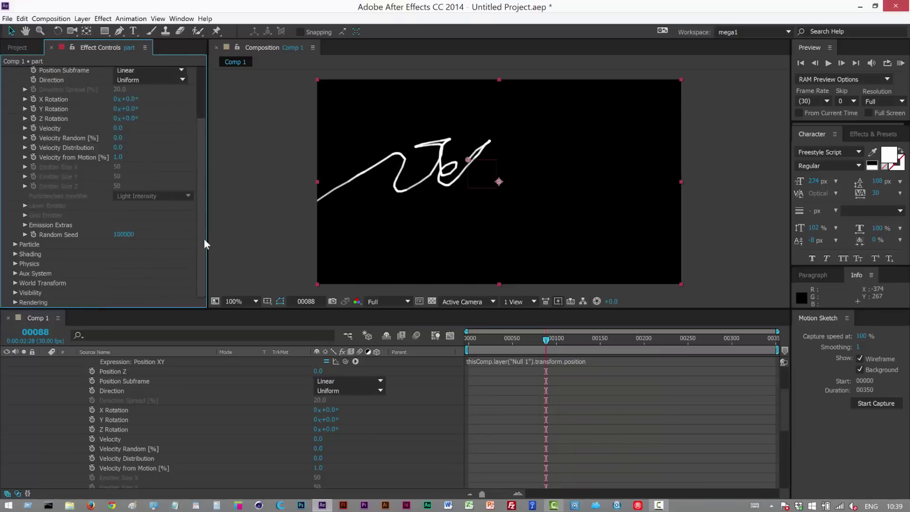
click(19, 246)
scroll(95, 190, down, 6)
click(164, 139)
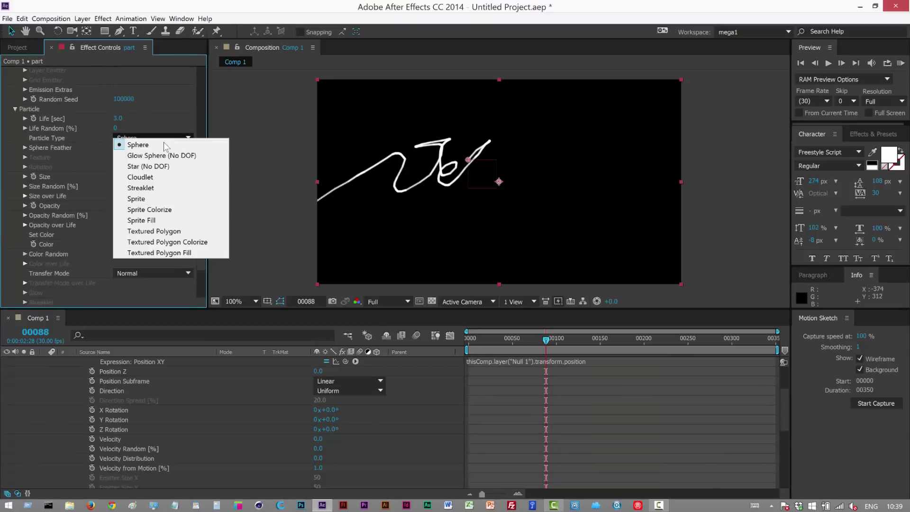
click(143, 189)
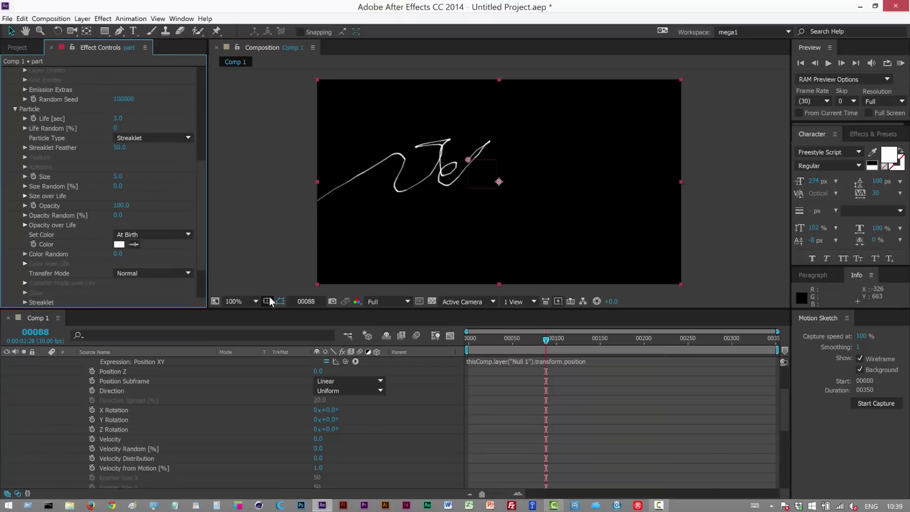
drag(120, 176, 125, 177)
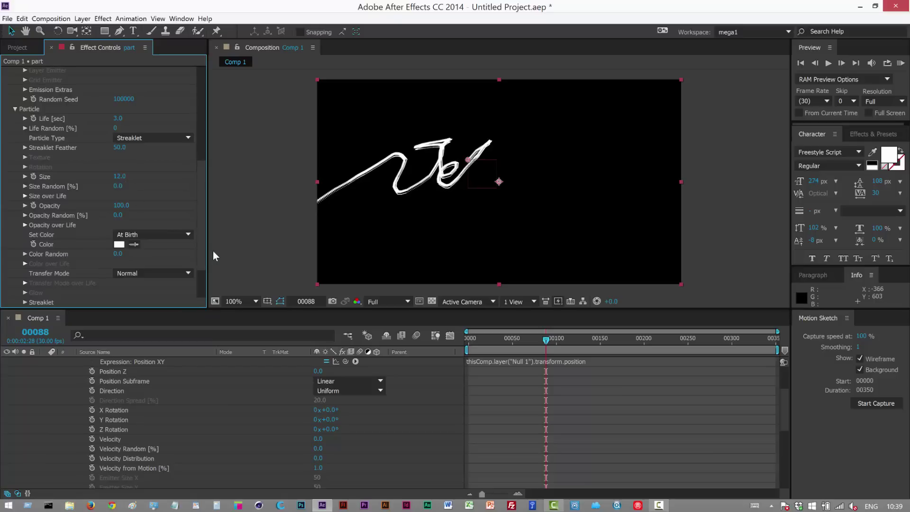
scroll(195, 227, down, 3)
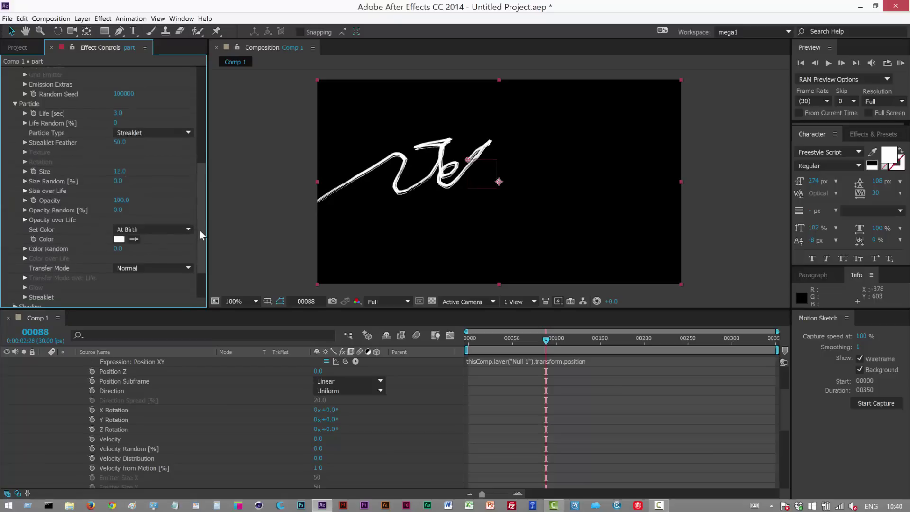
Set the particle colour to a deep blue
click(119, 186)
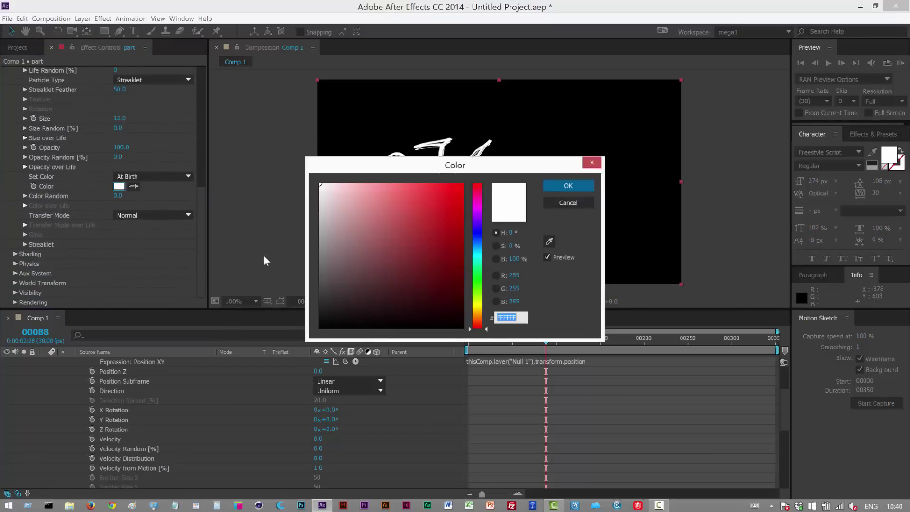
click(475, 278)
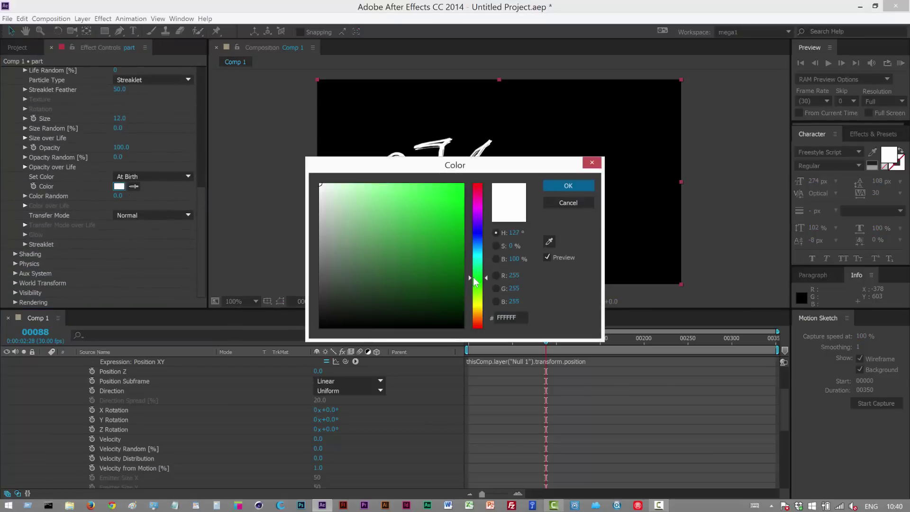
click(472, 237)
click(439, 246)
click(568, 185)
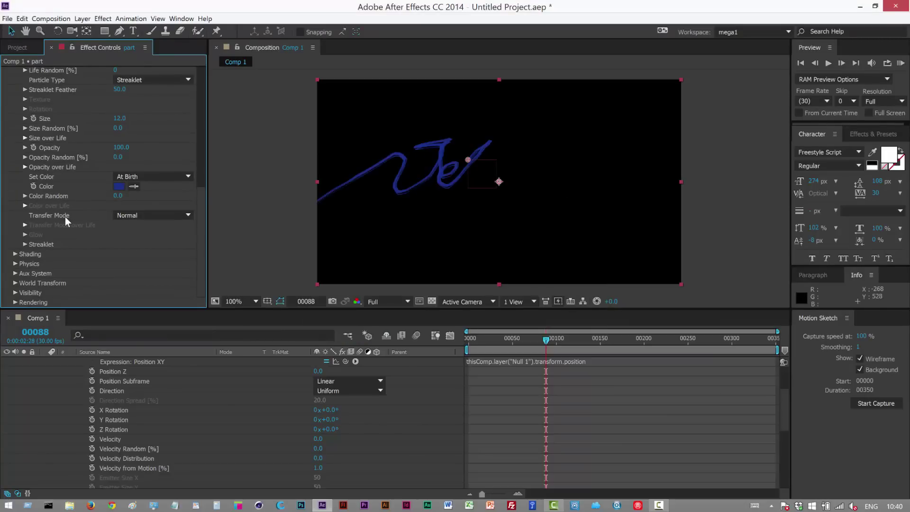
Set Transfer Mode to Add for a glow and start a RAM preview
click(138, 216)
click(130, 232)
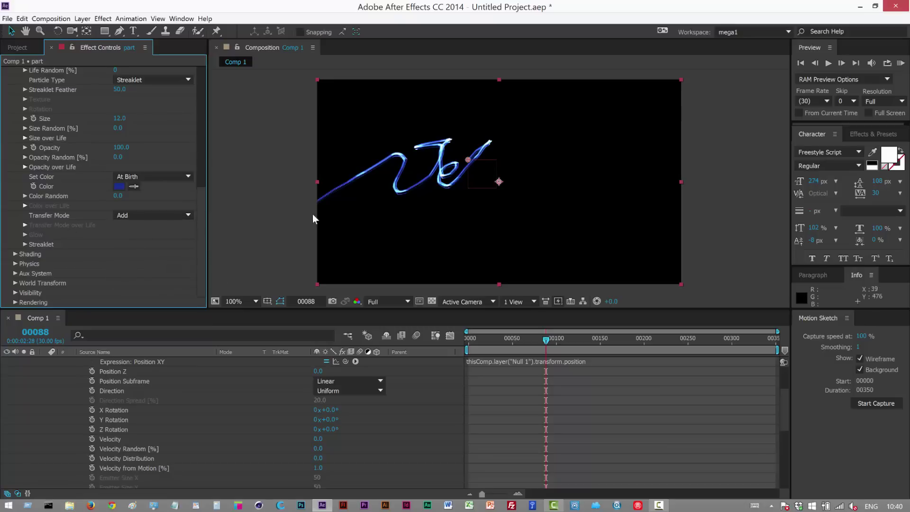
click(900, 63)
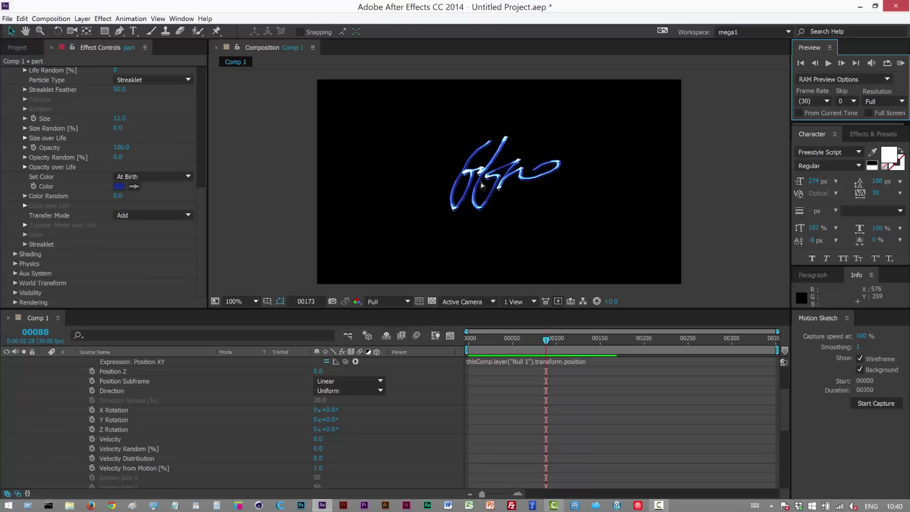
At frame 151, raise particle Life from 5.5 to 6.7 seconds and preview the longer trail
click(543, 348)
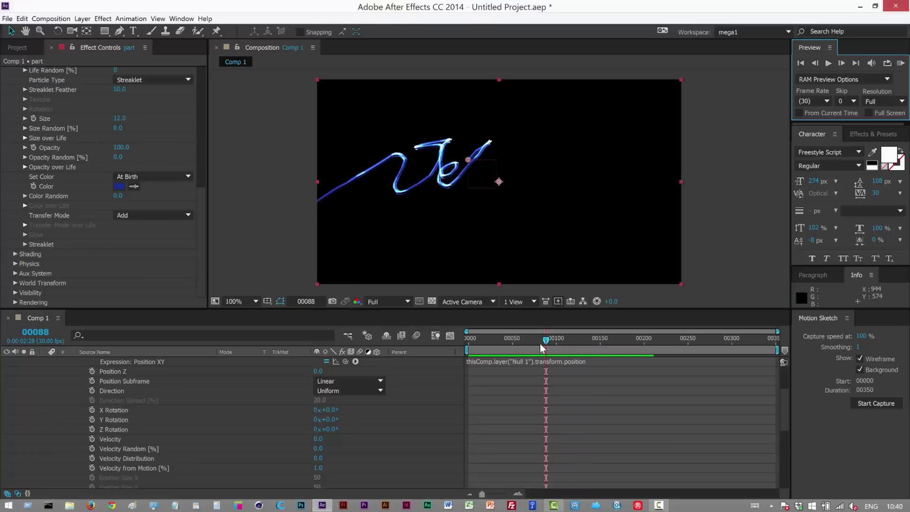
drag(543, 348, 601, 348)
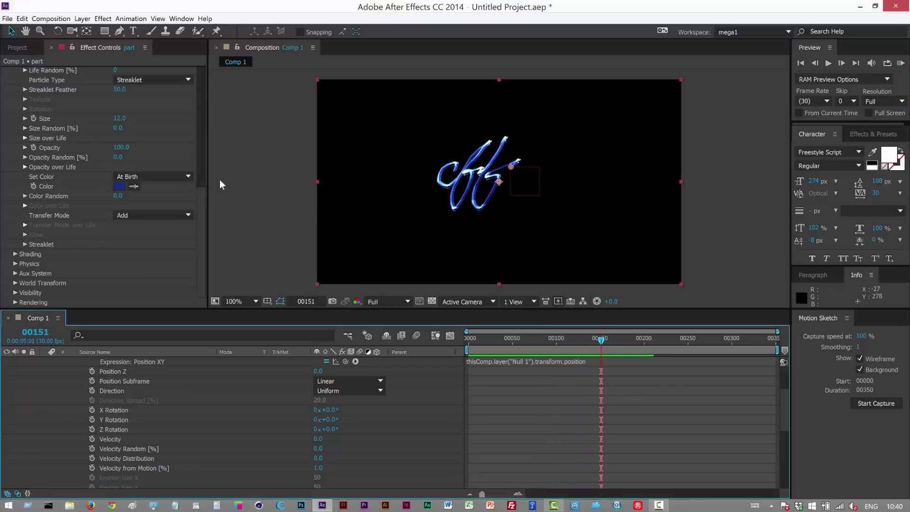
drag(209, 124, 209, 150)
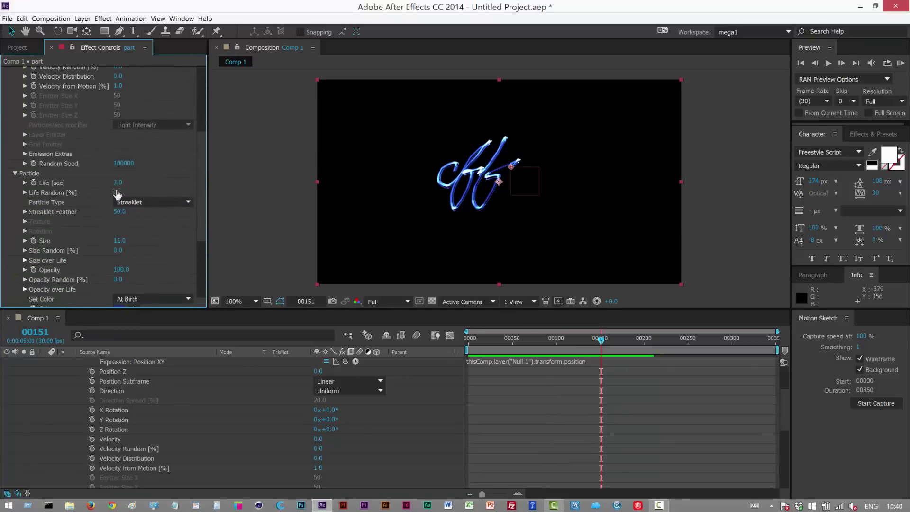
drag(118, 182, 137, 182)
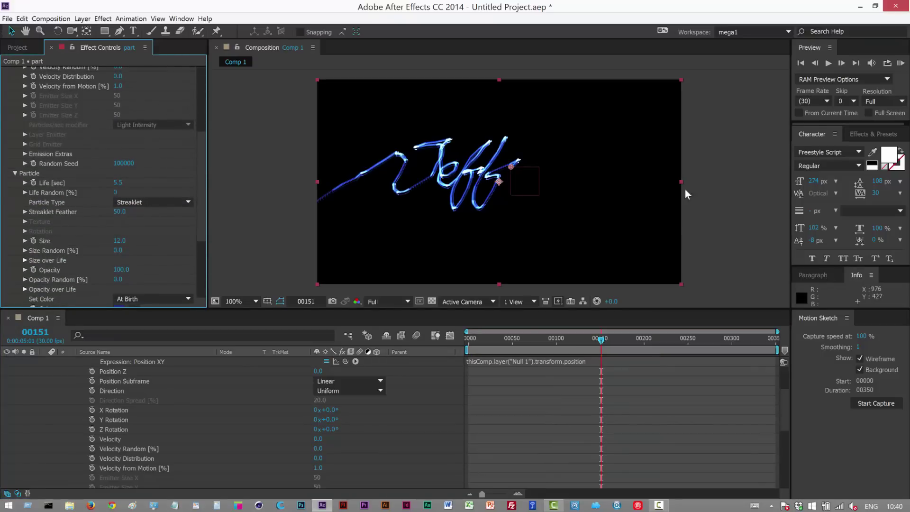
click(901, 63)
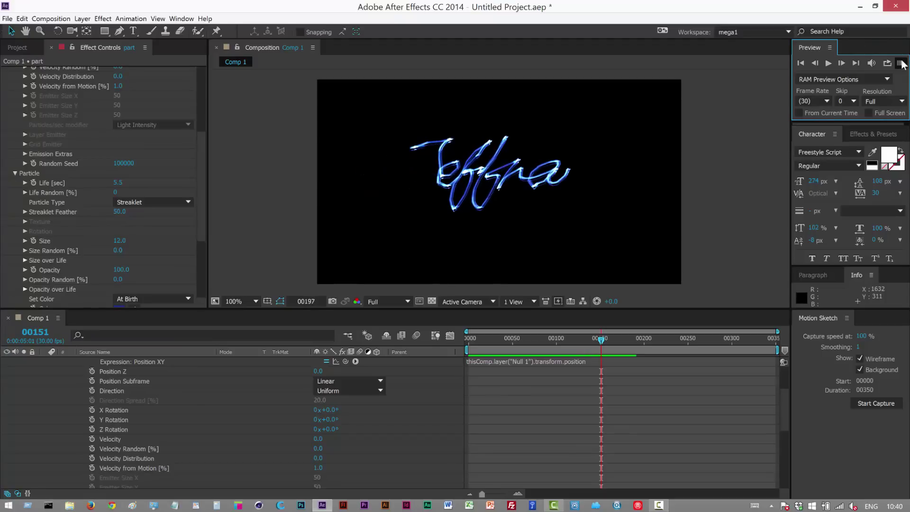
click(196, 256)
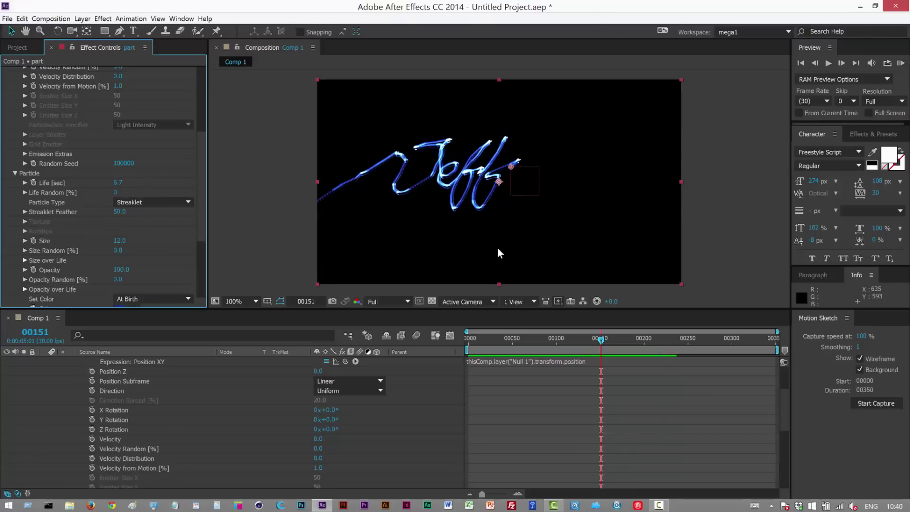
drag(203, 149, 201, 207)
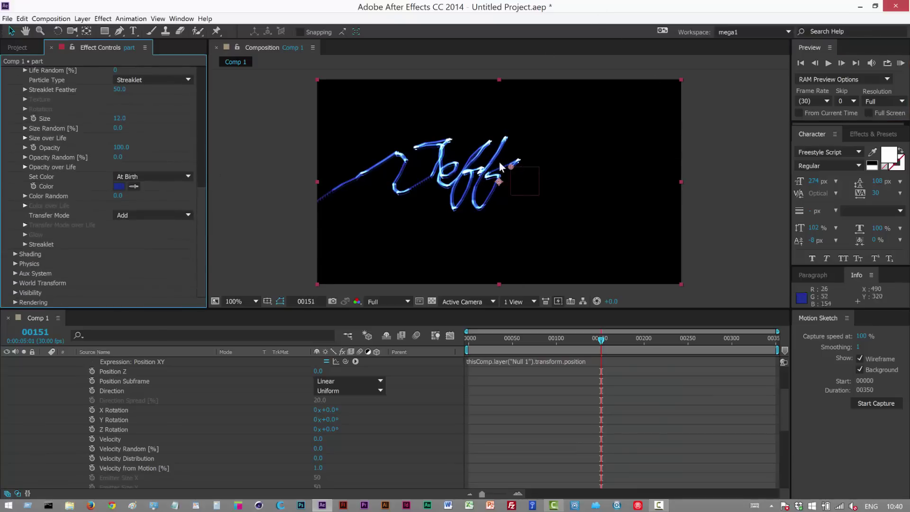
Set Physics Gravity to 0.5
click(15, 264)
scroll(148, 243, down, 2)
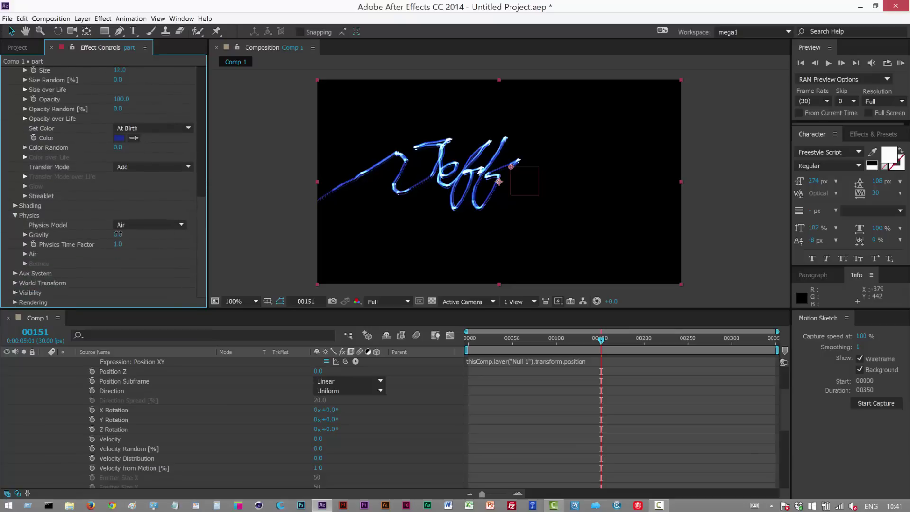
key(Return)
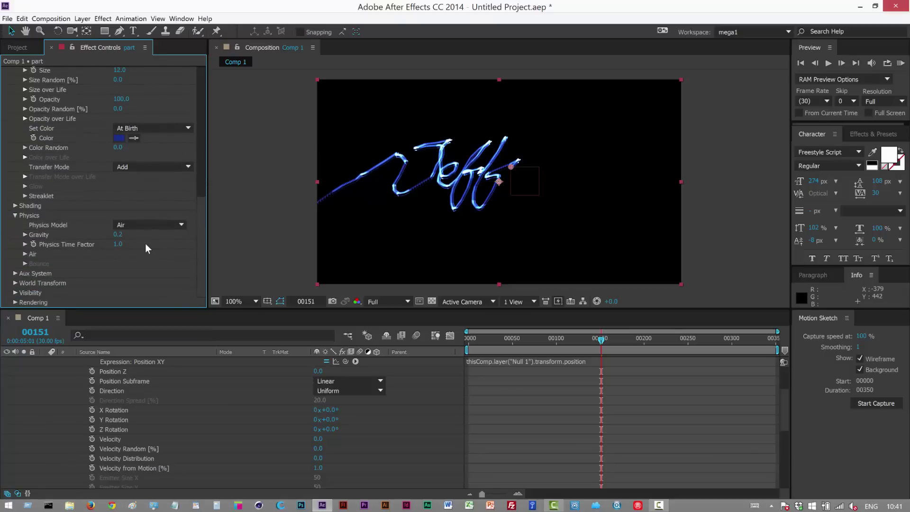
click(120, 233)
Set the Air Turbulence Field's Affect Position to 26 and preview the wavier trail
click(25, 253)
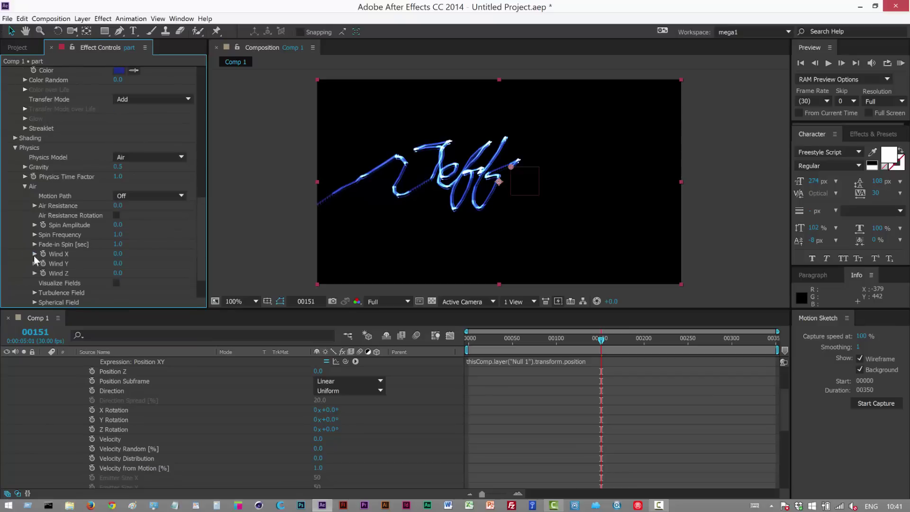
click(35, 292)
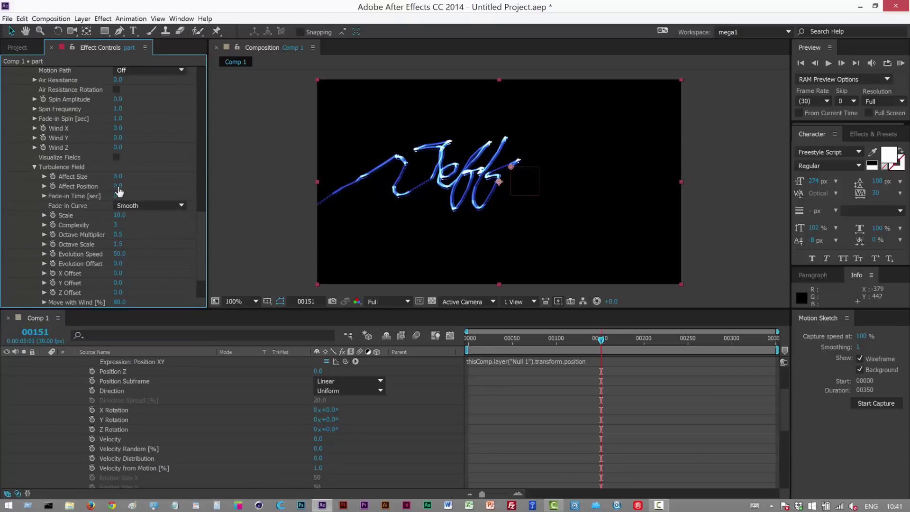
drag(119, 186, 133, 187)
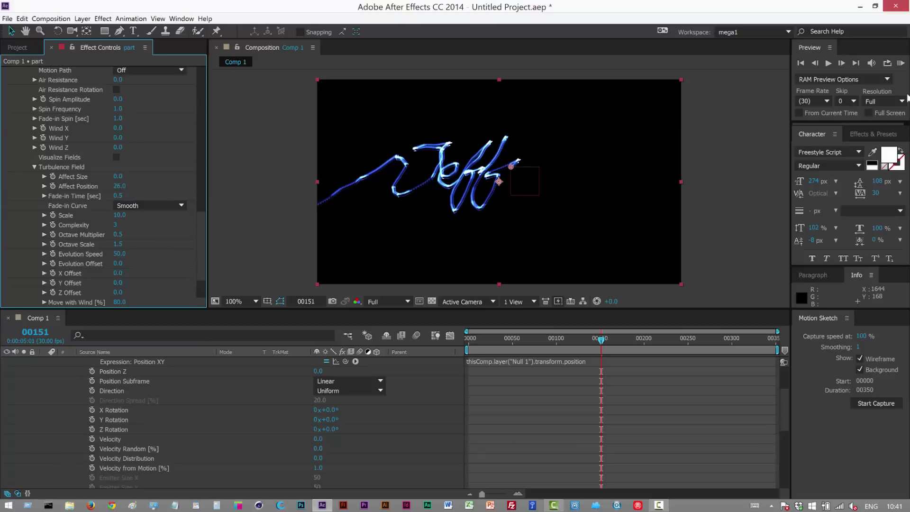
click(901, 63)
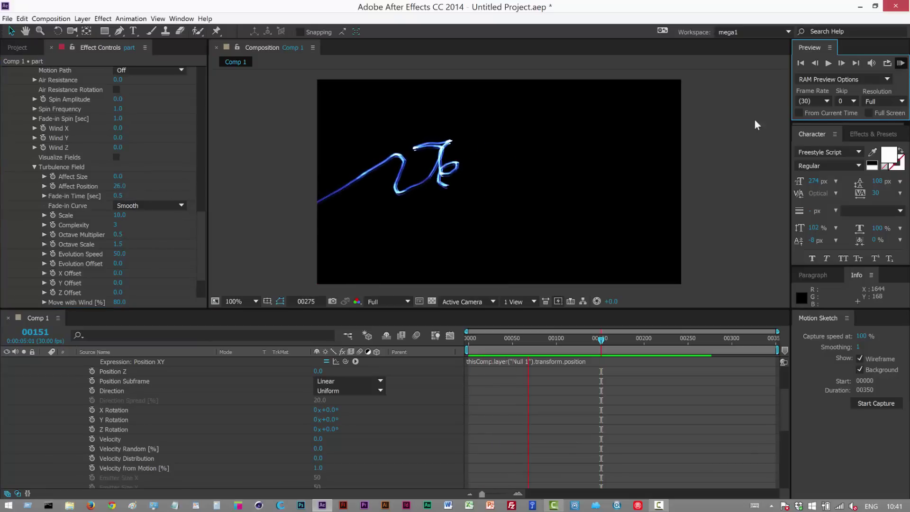
click(508, 184)
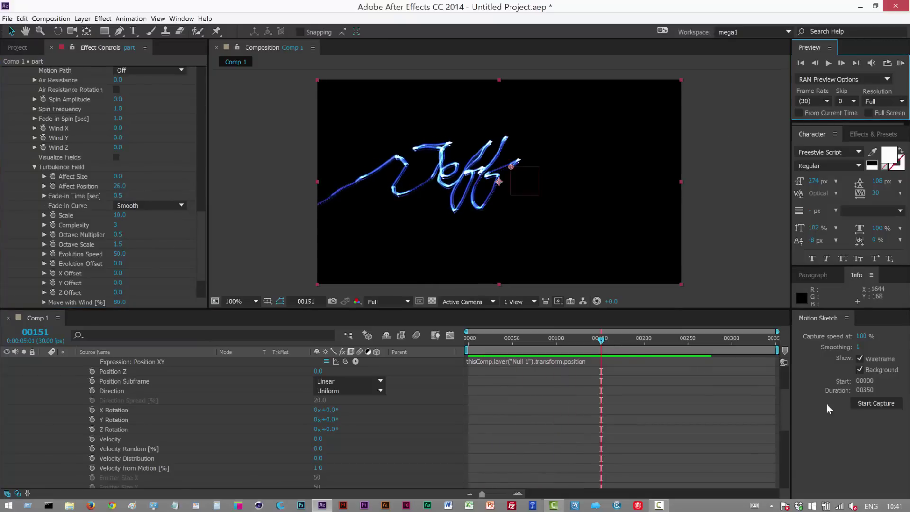
scroll(129, 378, up, 3)
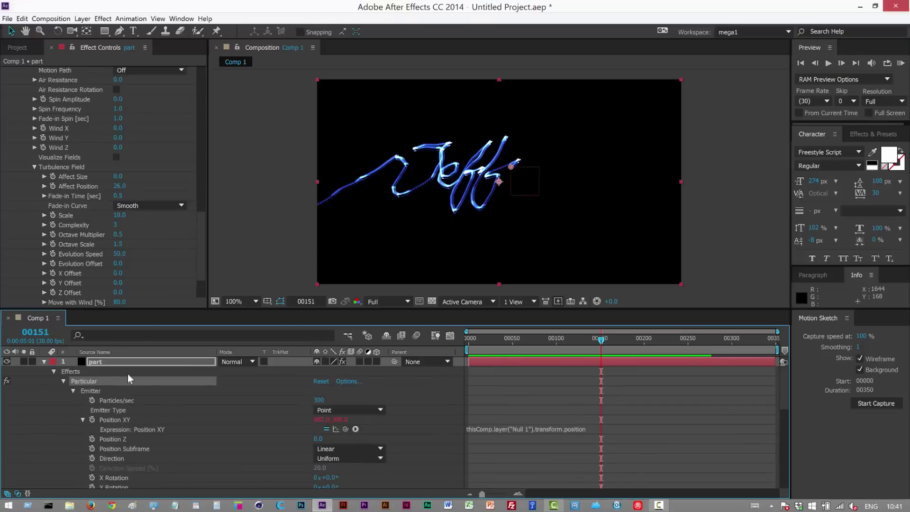
Compress Null 1's Position keyframes so the handwriting finishes sooner
click(44, 361)
click(92, 371)
key(u)
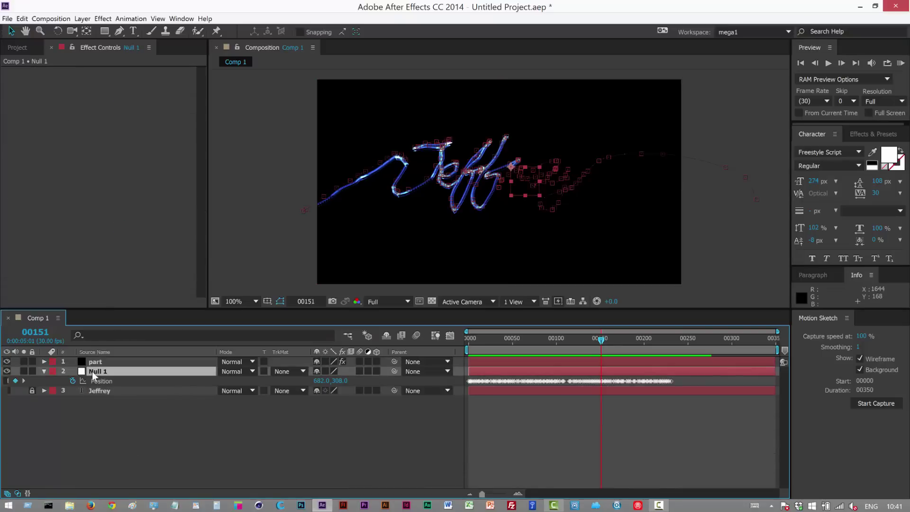
key(u)
key(u)
drag(694, 384, 465, 392)
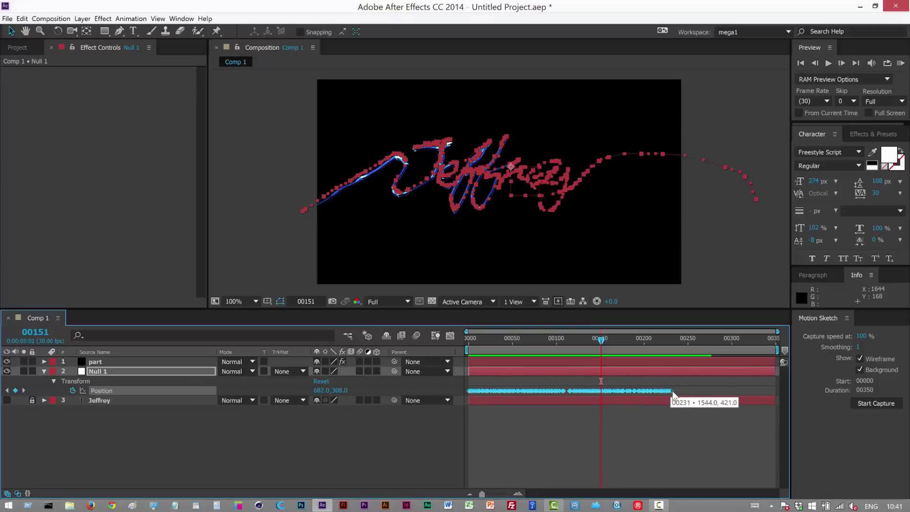
drag(672, 391, 594, 391)
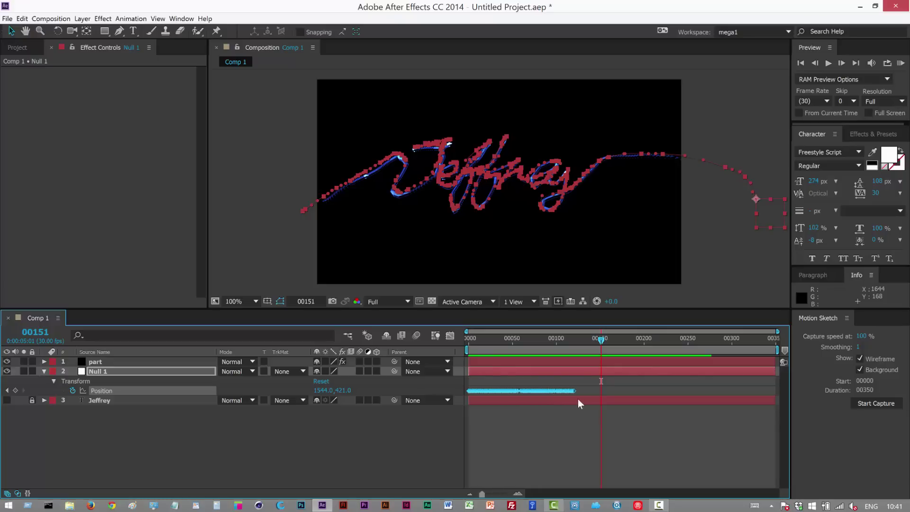
drag(550, 402, 553, 400)
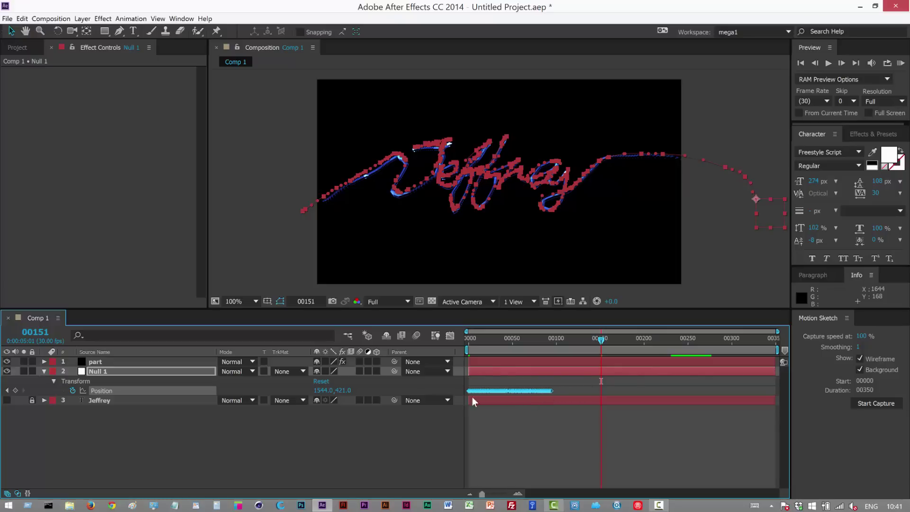
End the work area at frame 99, trim the comp to it, and preview from the start
click(555, 340)
click(555, 339)
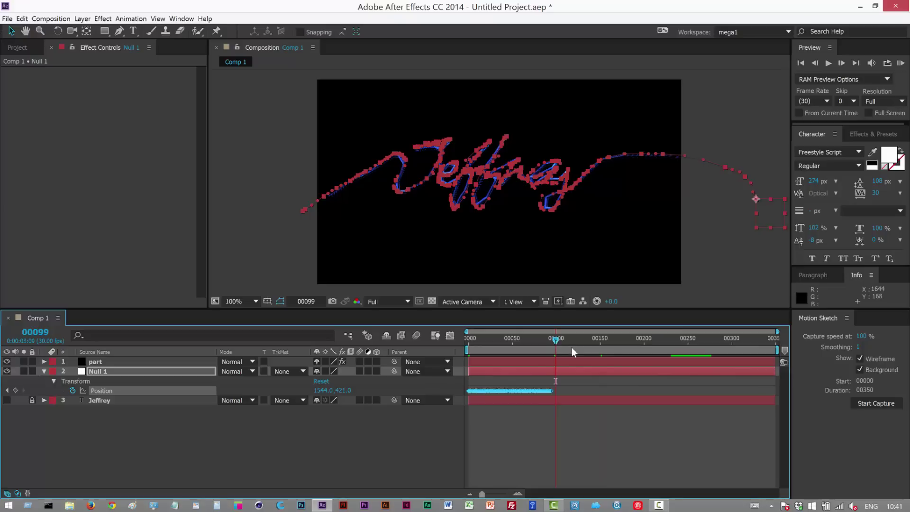
key(n)
right_click(548, 350)
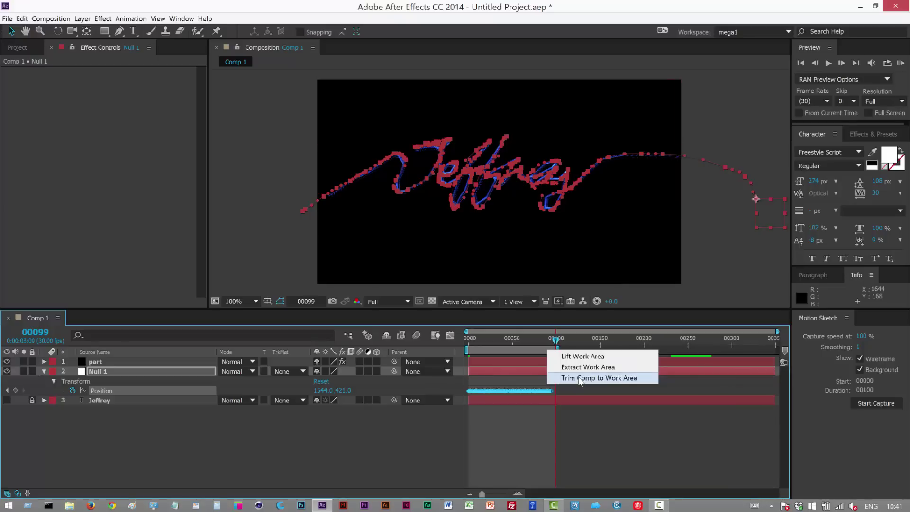
click(587, 378)
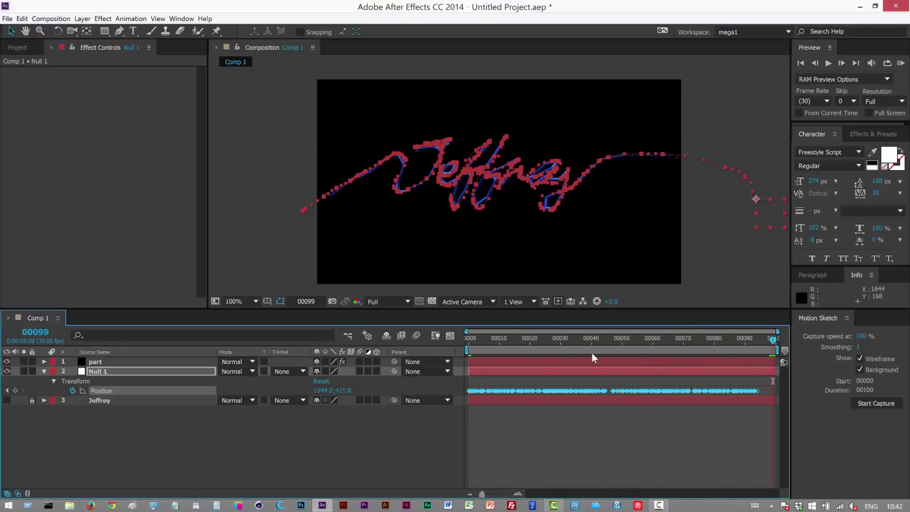
drag(592, 352, 469, 366)
click(900, 63)
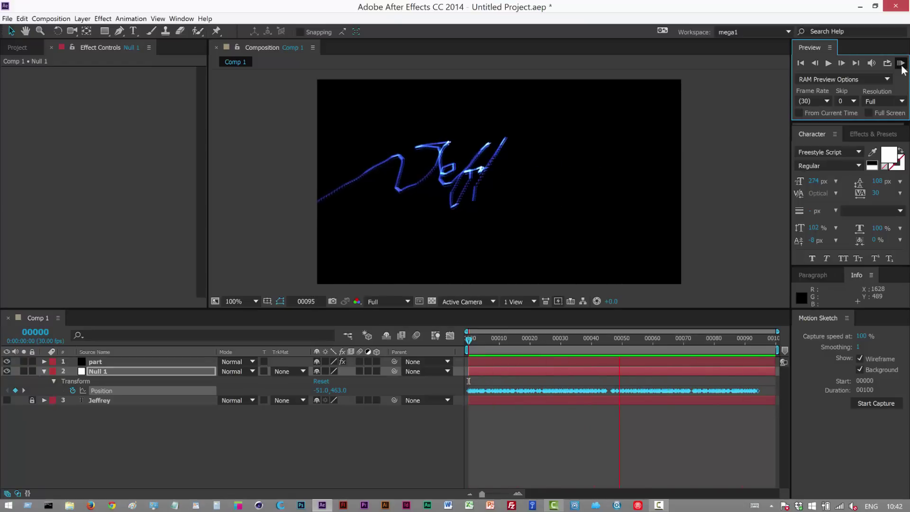
Raise the part layer's Particles/sec from 300 to 770 and re-paste the null-linked emitter position
key(space)
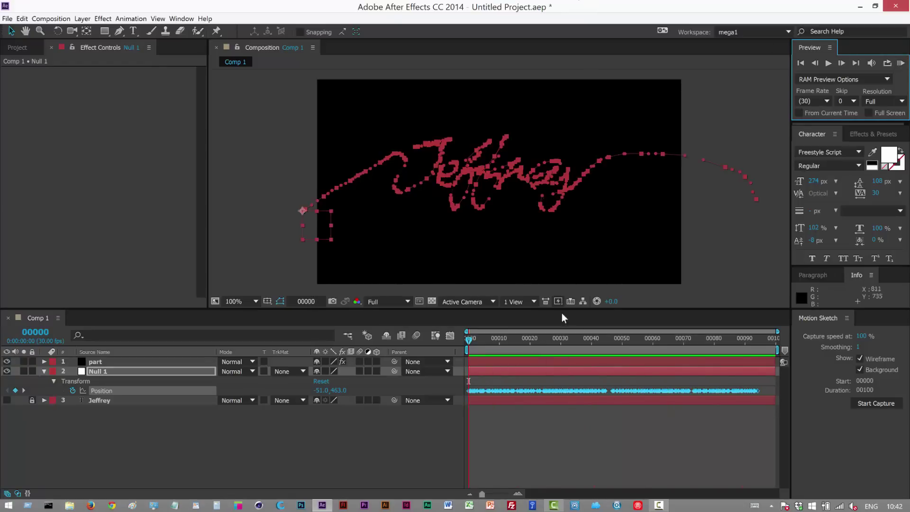
click(596, 340)
click(562, 414)
click(92, 371)
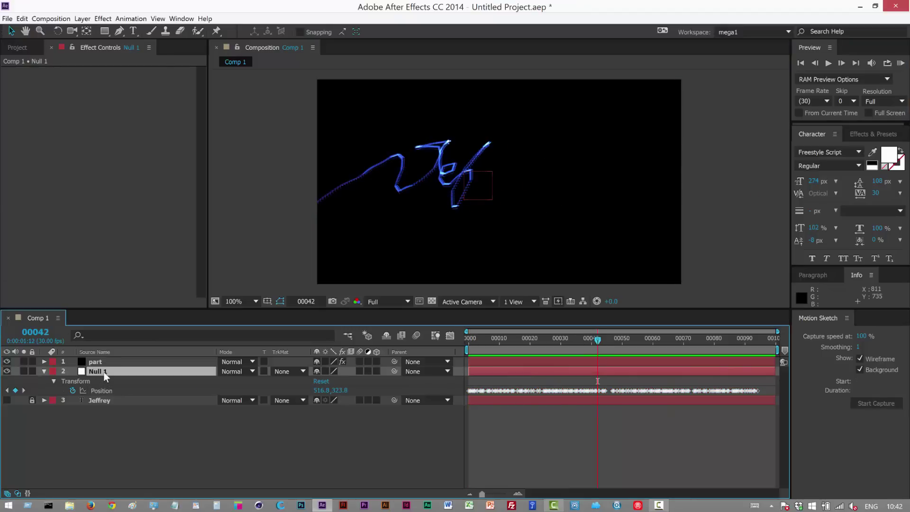
click(96, 362)
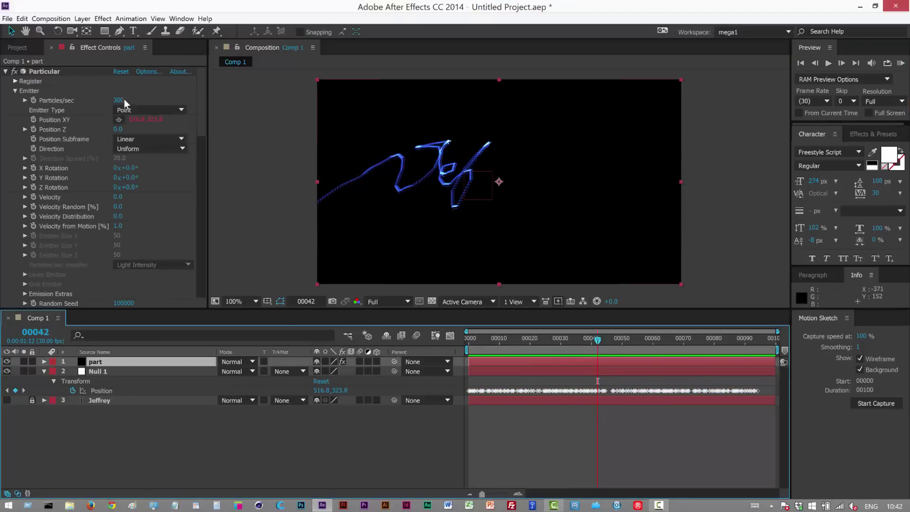
drag(123, 100, 145, 99)
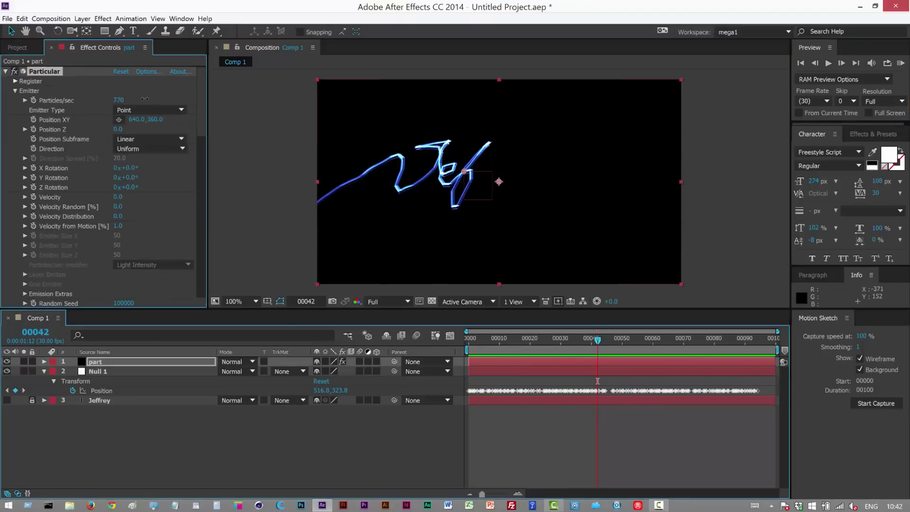
click(157, 118)
key(ctrl+v)
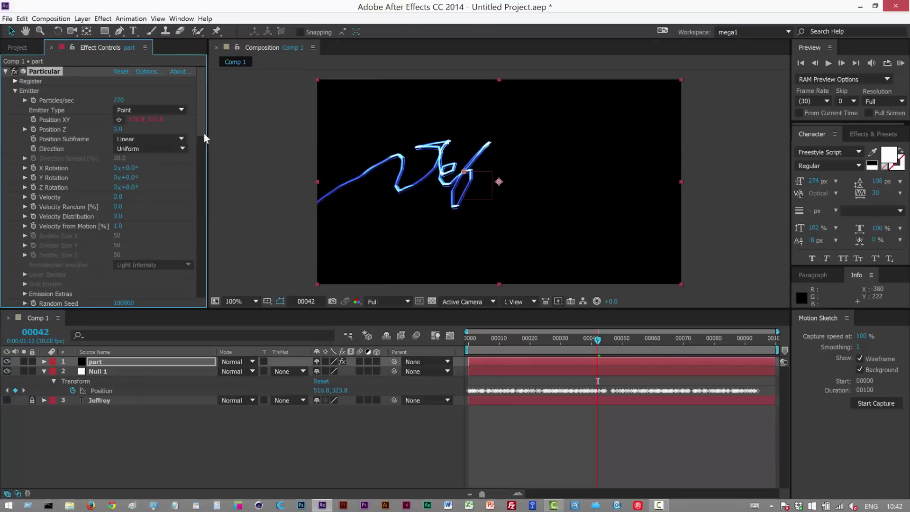
Draw a falling Opacity over Life curve so particles fade out
drag(203, 130, 209, 195)
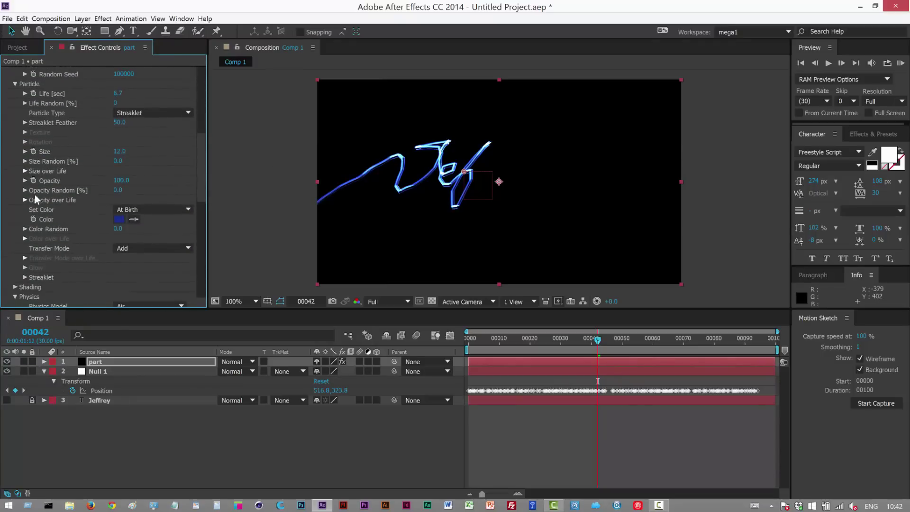
click(25, 200)
click(185, 219)
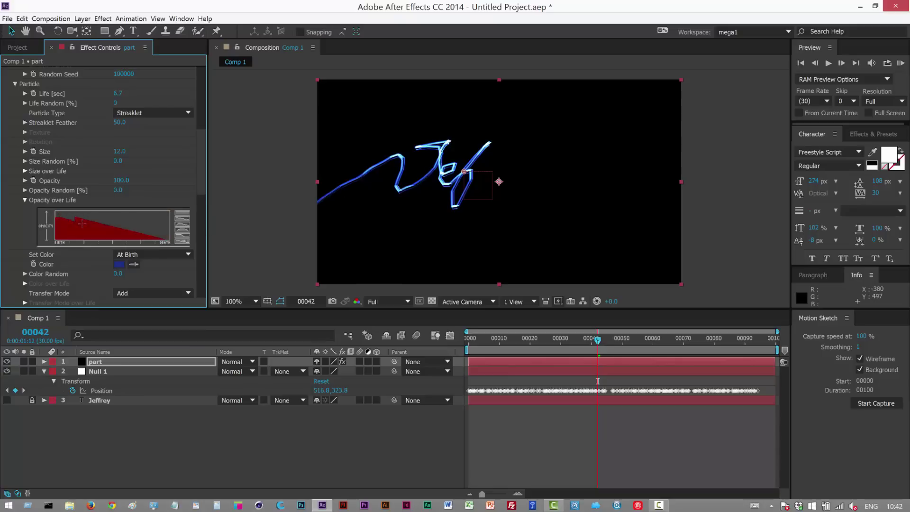
mouse_move(55, 215)
mouse_down()
mouse_move(129, 240)
mouse_move(164, 241)
mouse_up()
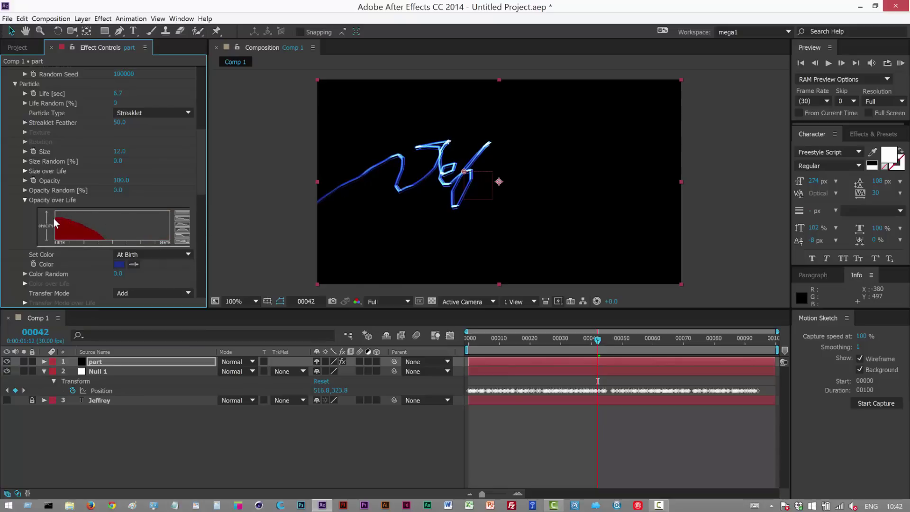
drag(53, 218, 71, 222)
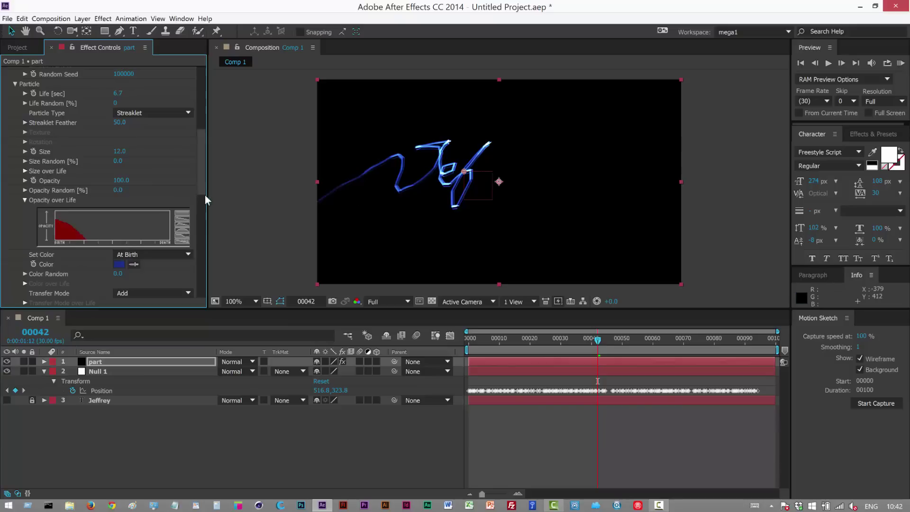
Set Physics Air Wind X to -70 to blow particles leftward
scroll(206, 213, down, 6)
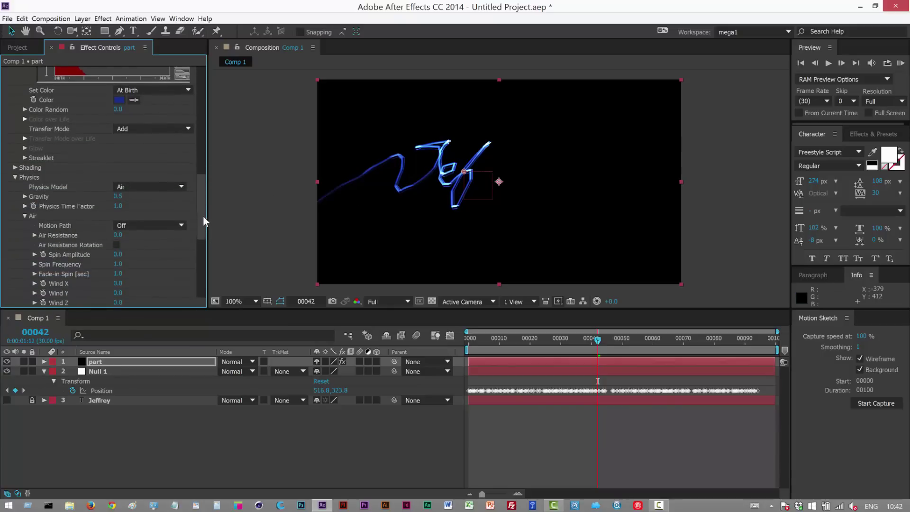
drag(203, 218, 214, 247)
drag(118, 169, 81, 171)
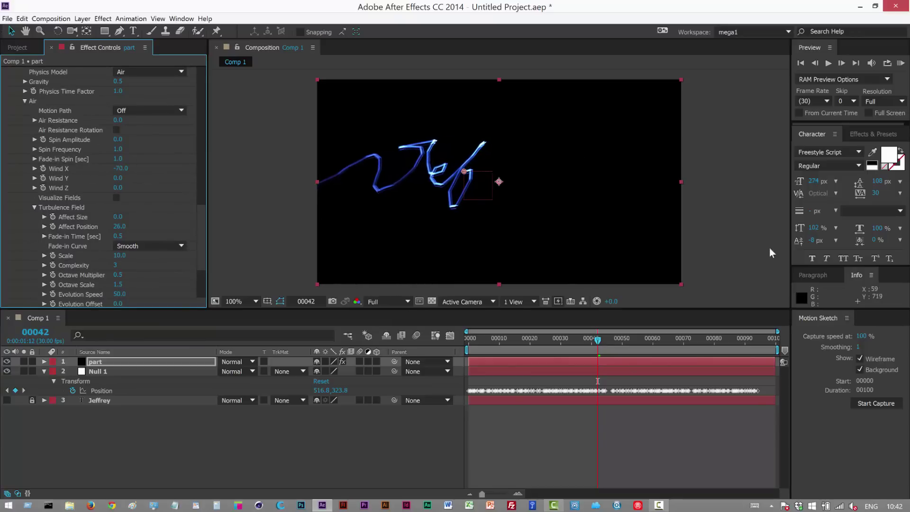
click(900, 63)
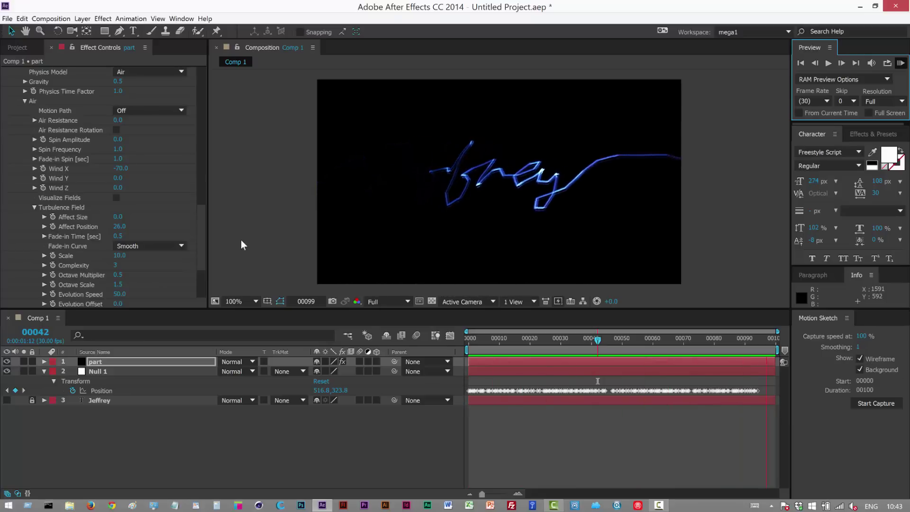
Double the streaklet Size from 12 to 24
key(space)
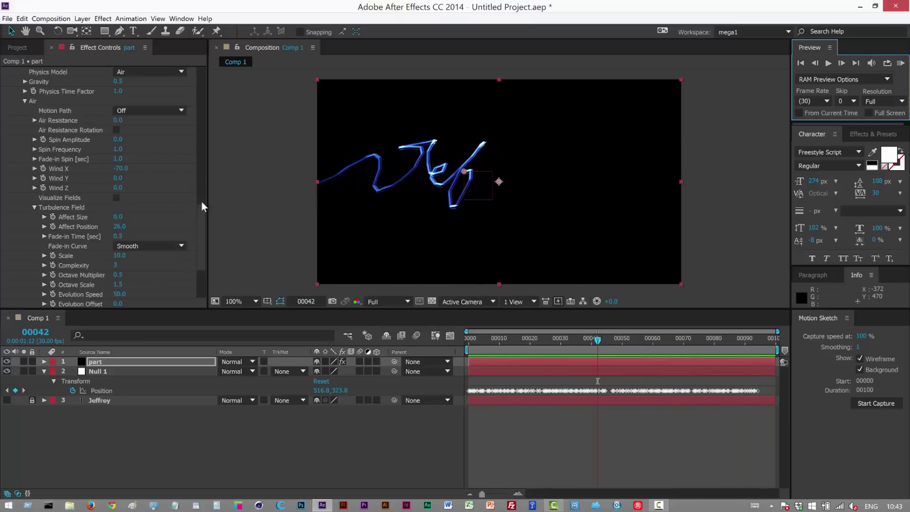
drag(202, 206, 198, 139)
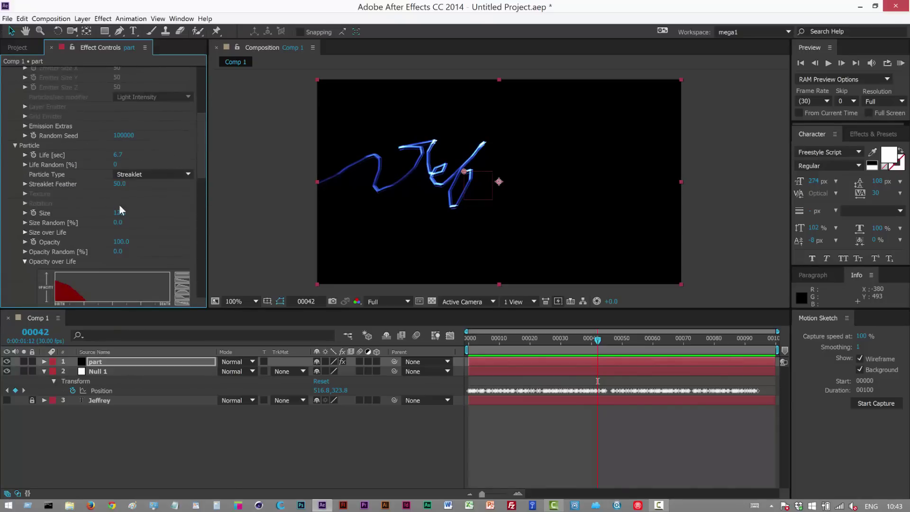
drag(119, 213, 130, 216)
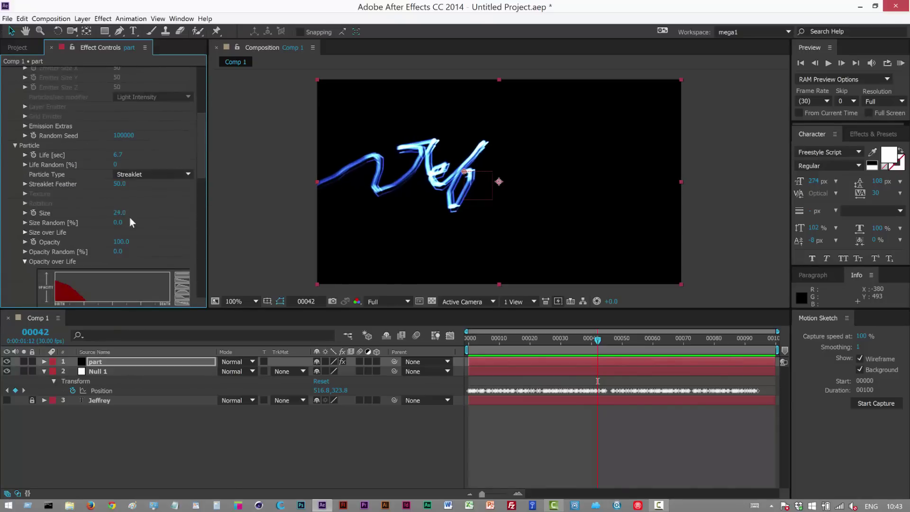
drag(202, 168, 201, 165)
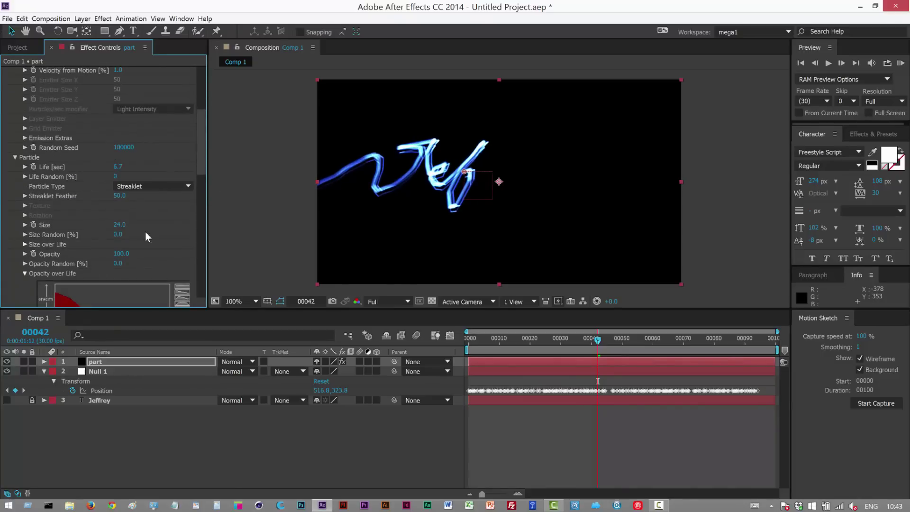
Draw a descending Size over Life curve so streaklets taper, and preview the result
click(25, 244)
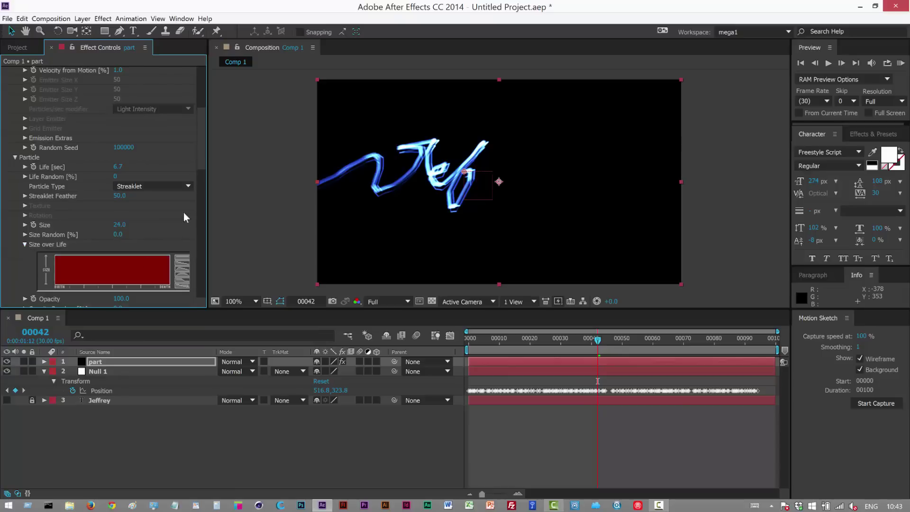
drag(57, 262, 169, 285)
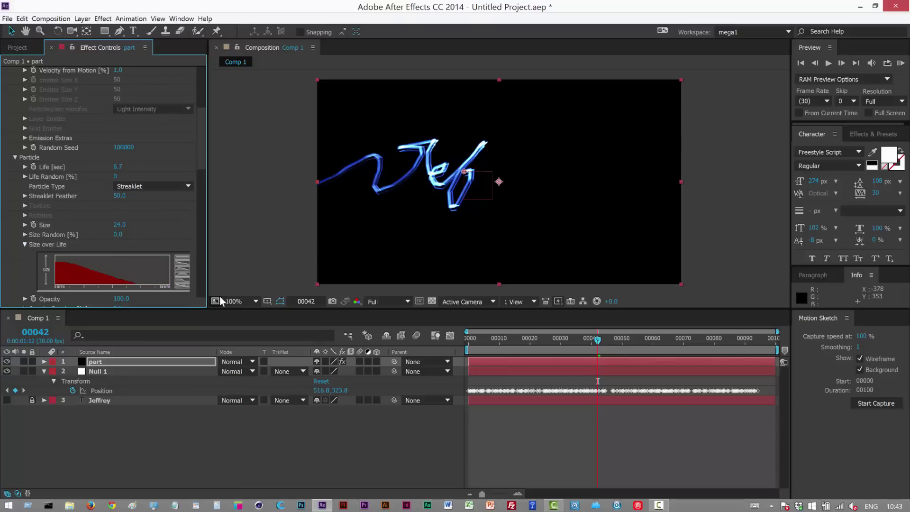
drag(55, 260, 142, 286)
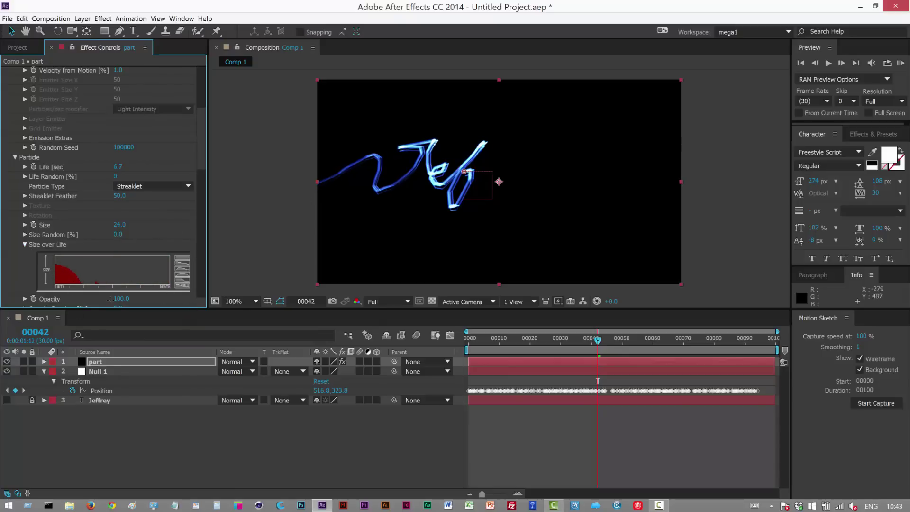
click(900, 63)
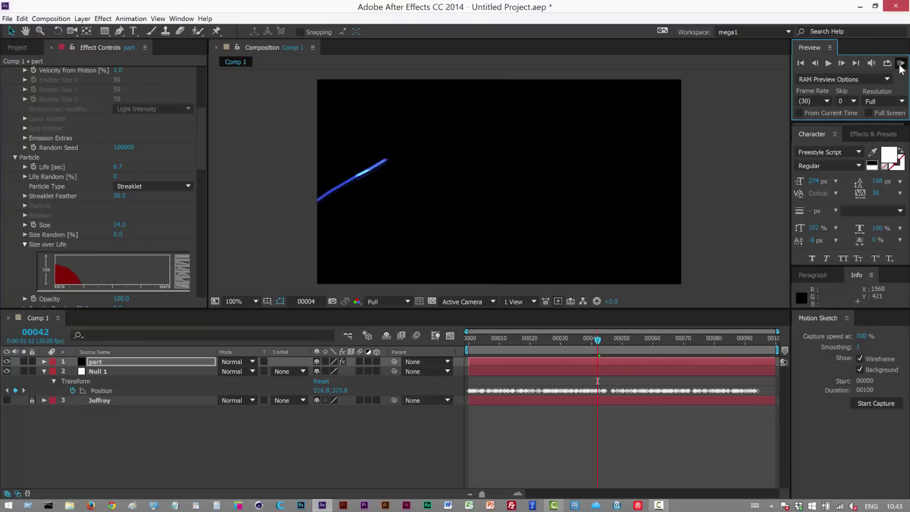